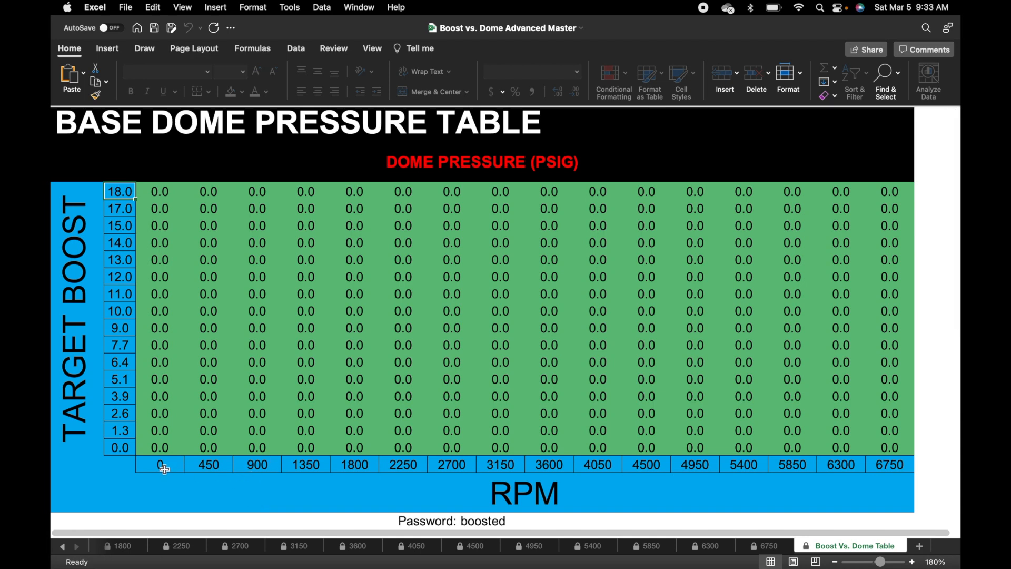
Examine the RPM axis row and the target boost column of the base dome pressure table by selecting each range
left_click_drag(156, 465, 874, 466)
right_click(872, 466)
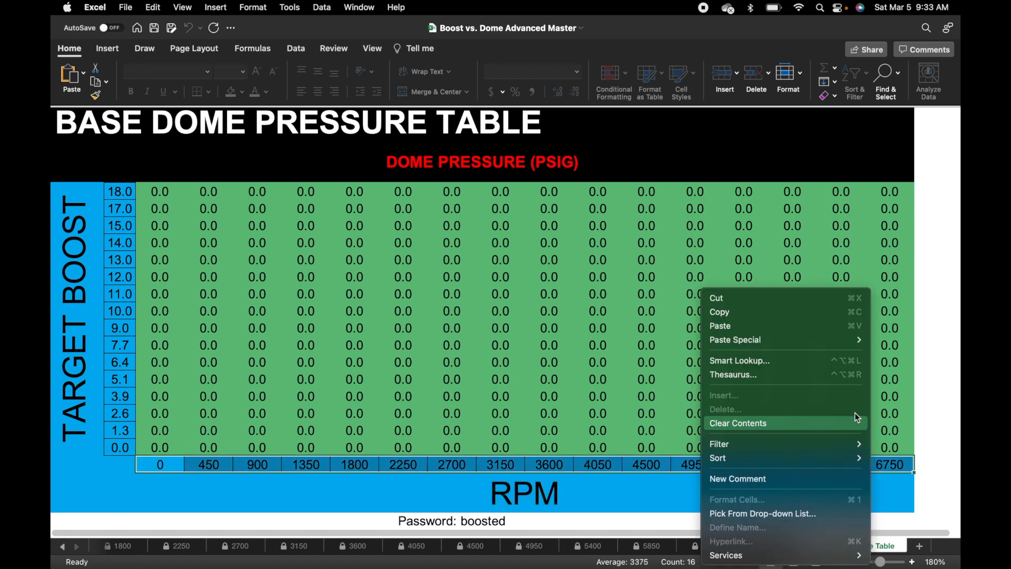
left_click(406, 292)
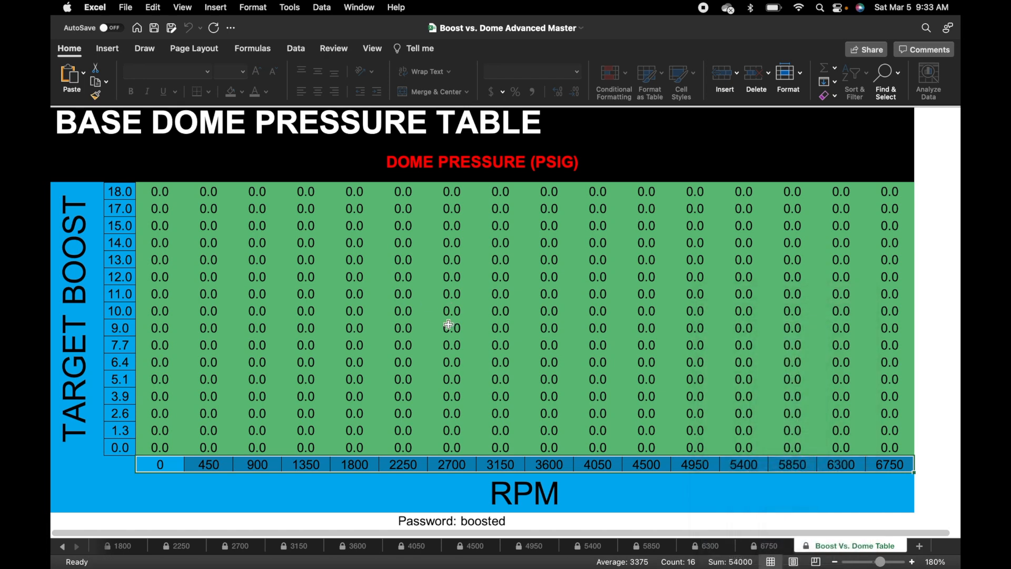
left_click_drag(121, 192, 120, 447)
right_click(122, 405)
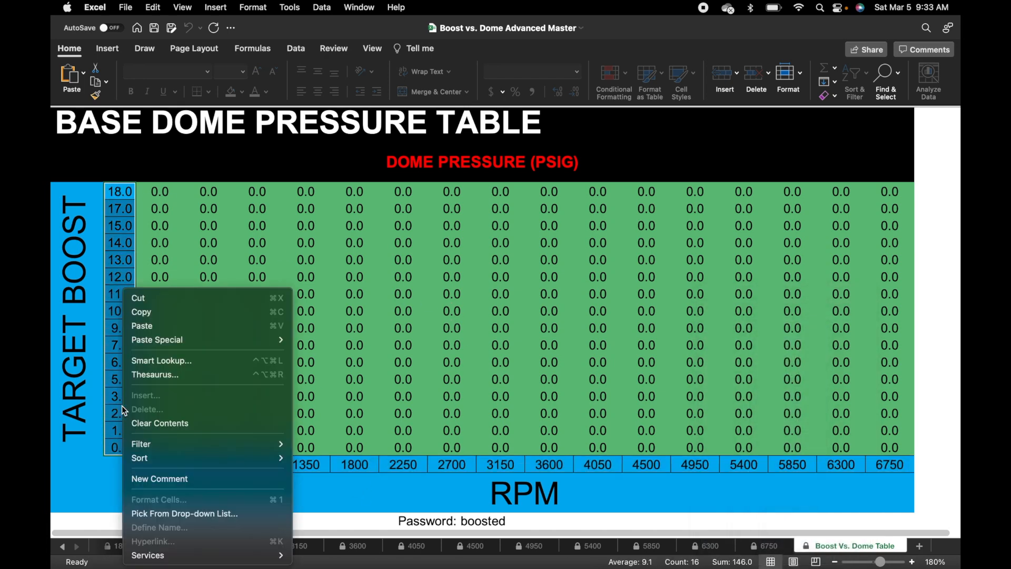
left_click(343, 280)
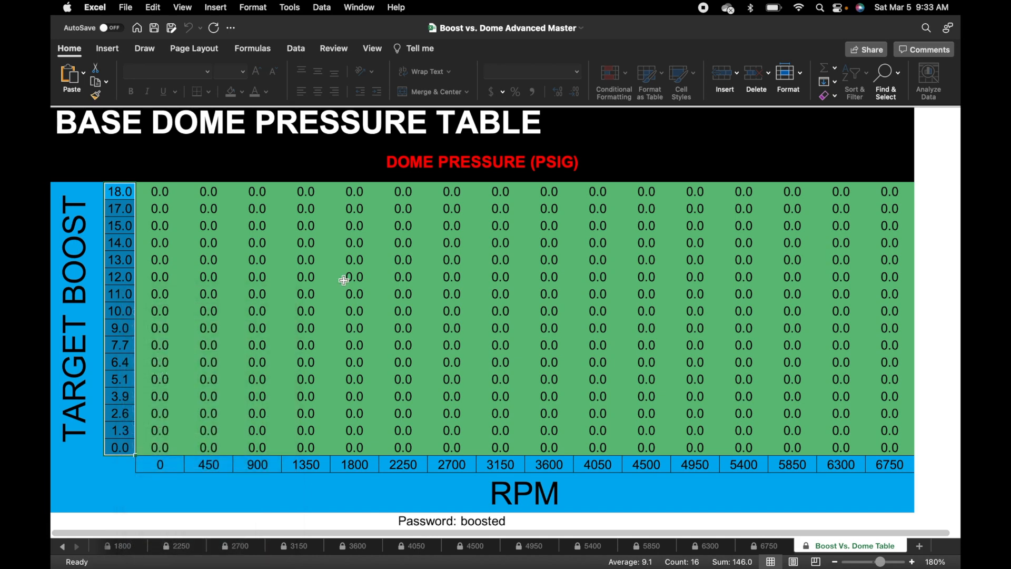
left_click(357, 312)
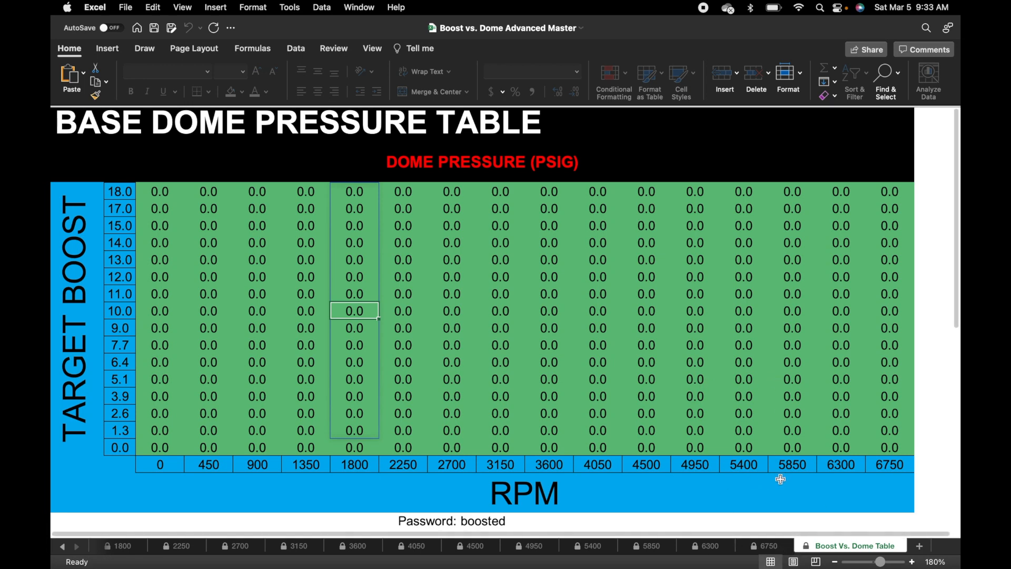
Review the 6750 sheet, the base dome pressure table and the filled-in EXAMPLE sheet
left_click(772, 548)
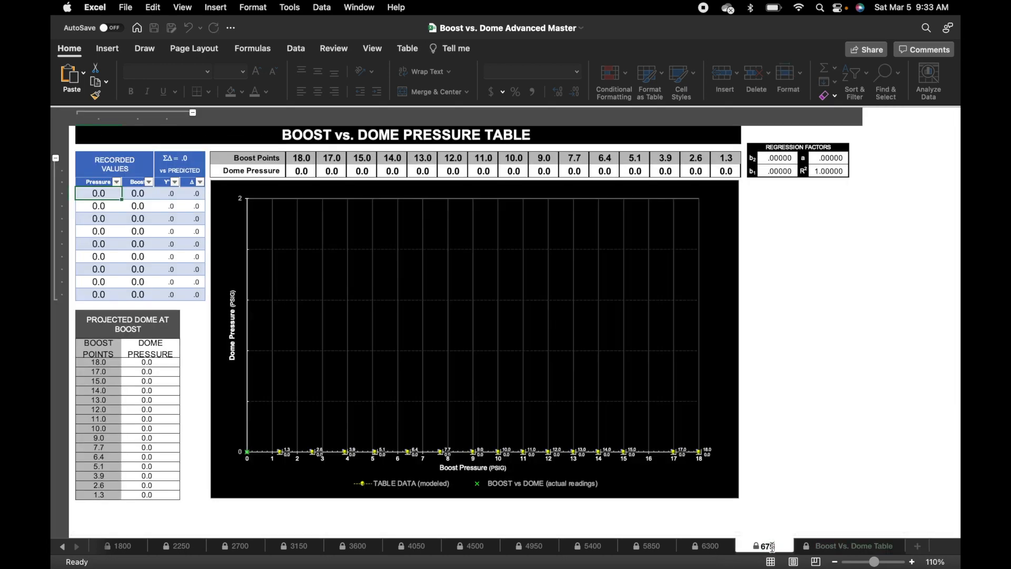
left_click(898, 546)
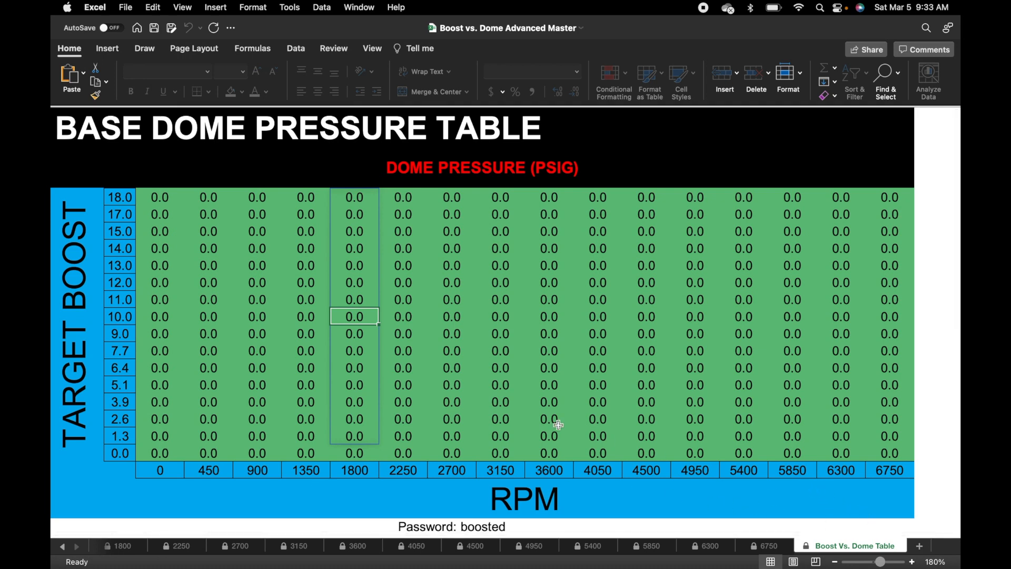
left_click(62, 547)
left_click(63, 547)
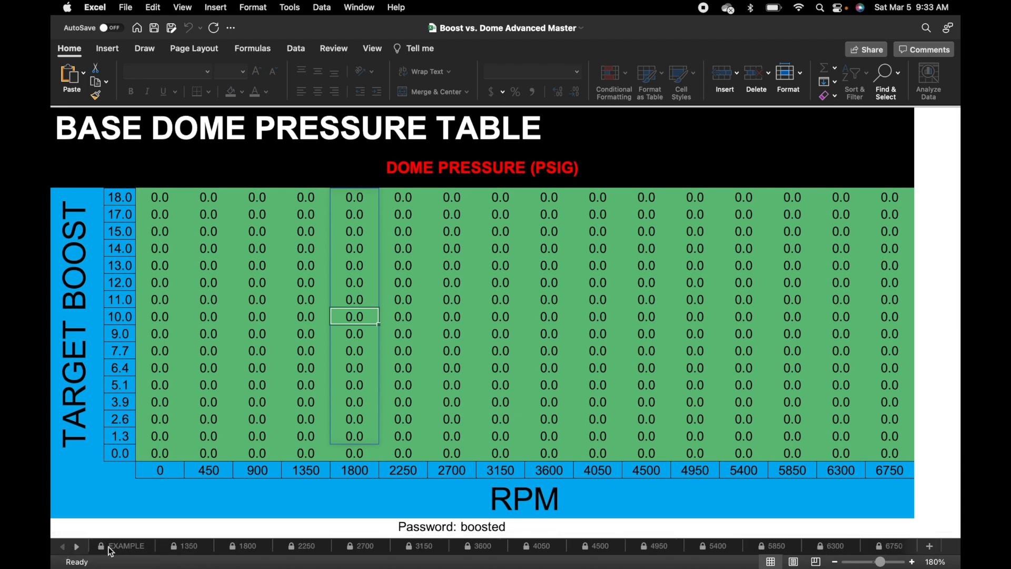
left_click(126, 547)
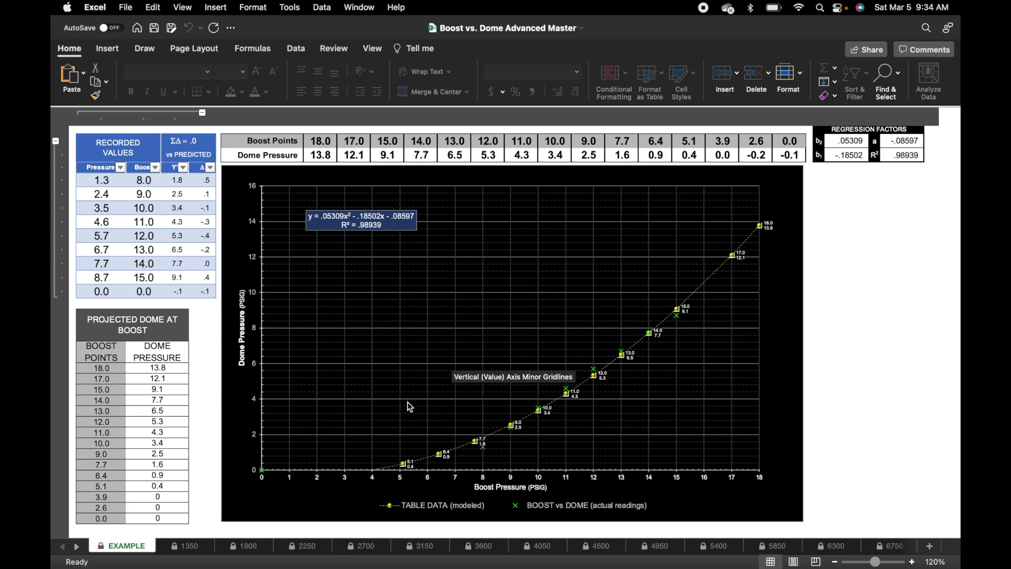
On the 1350 sheet, enter a pressure of 2.5 and a boost of 8 in the first recorded values row
left_click(187, 546)
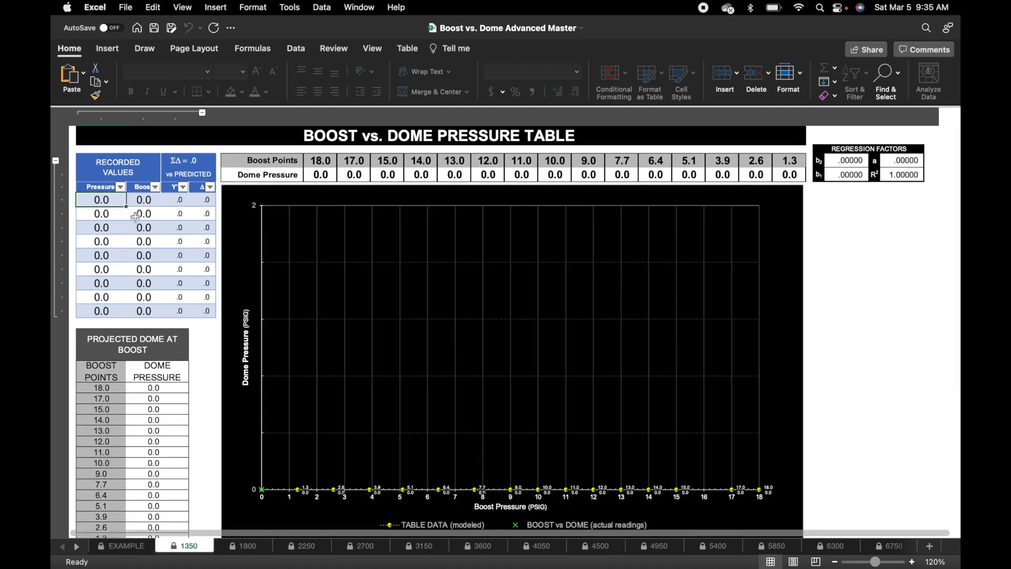
type("2.5")
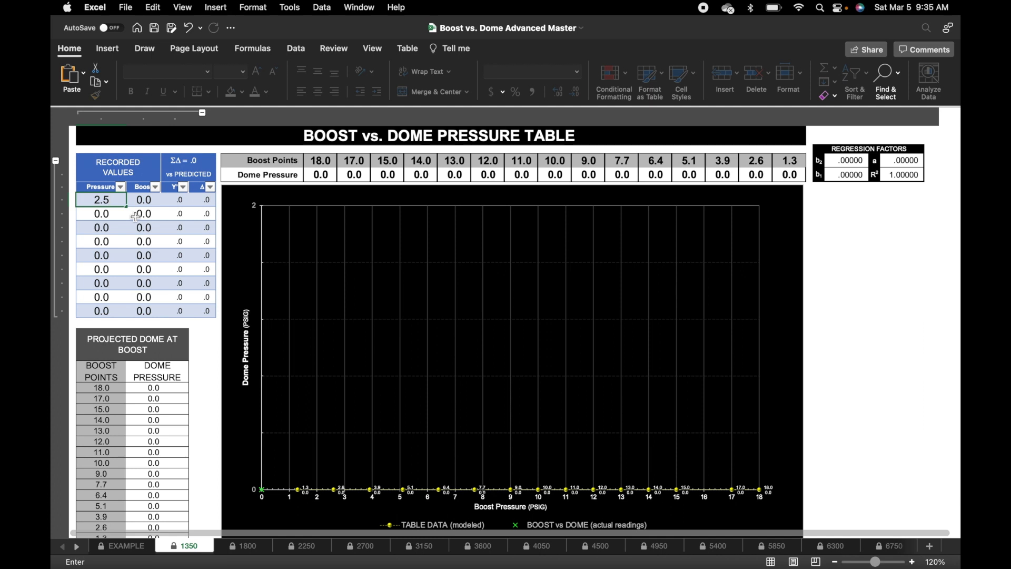
key("Tab")
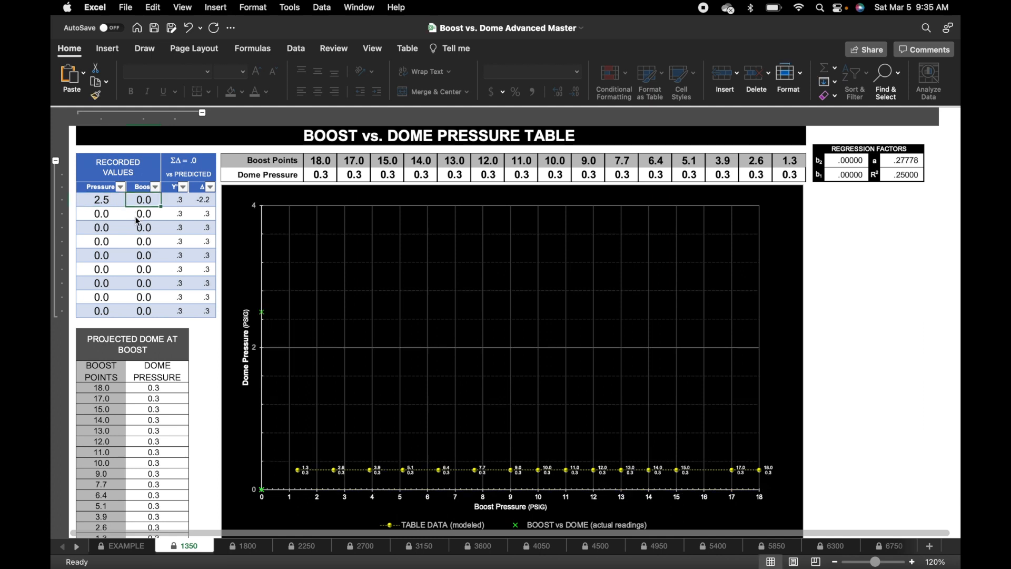
type("8")
key("Return")
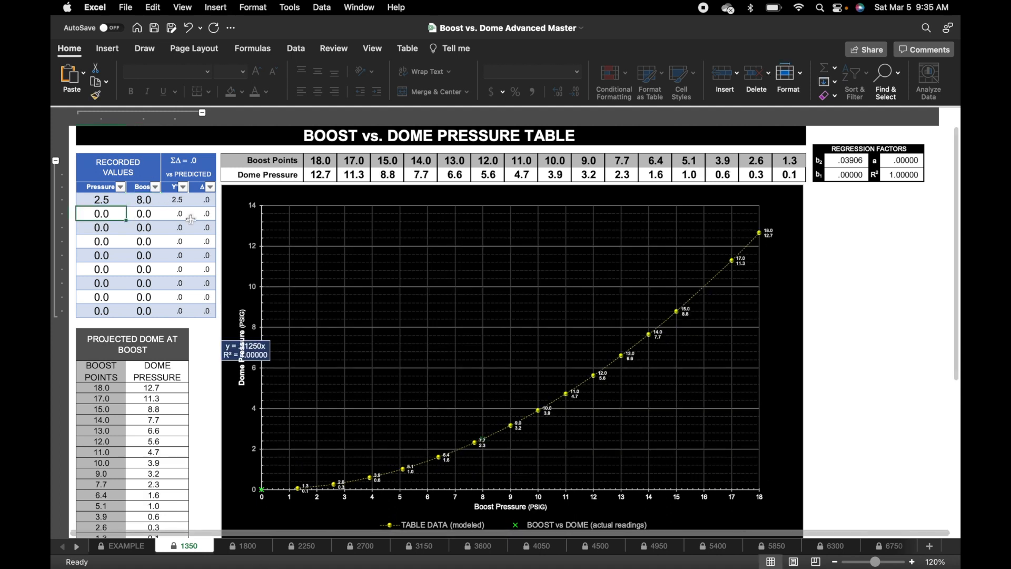
Fill the first recorded values row of the 1800 sheet with pressure 2.5 and boost 8
left_click_drag(103, 201, 144, 200)
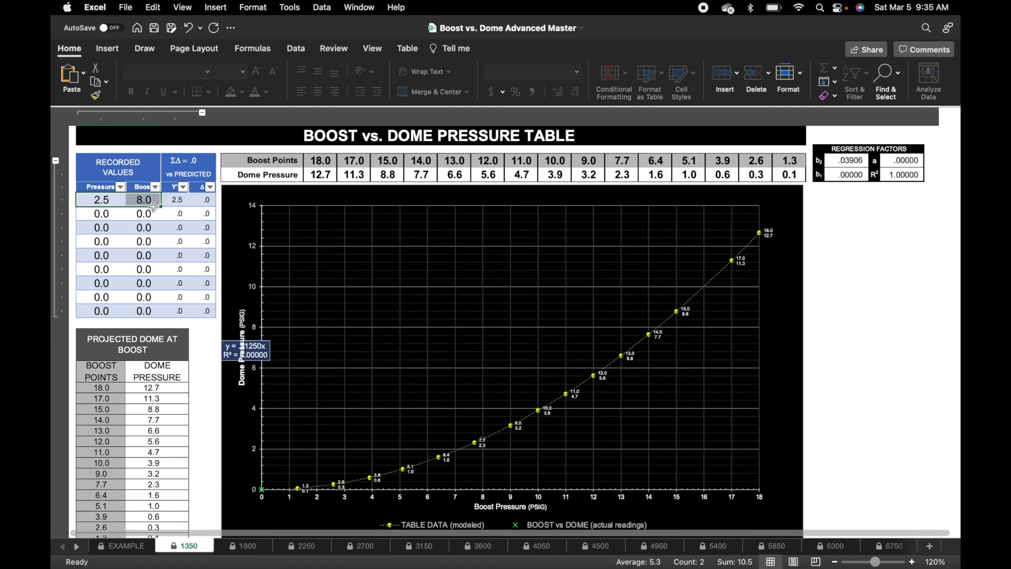
left_click(246, 549)
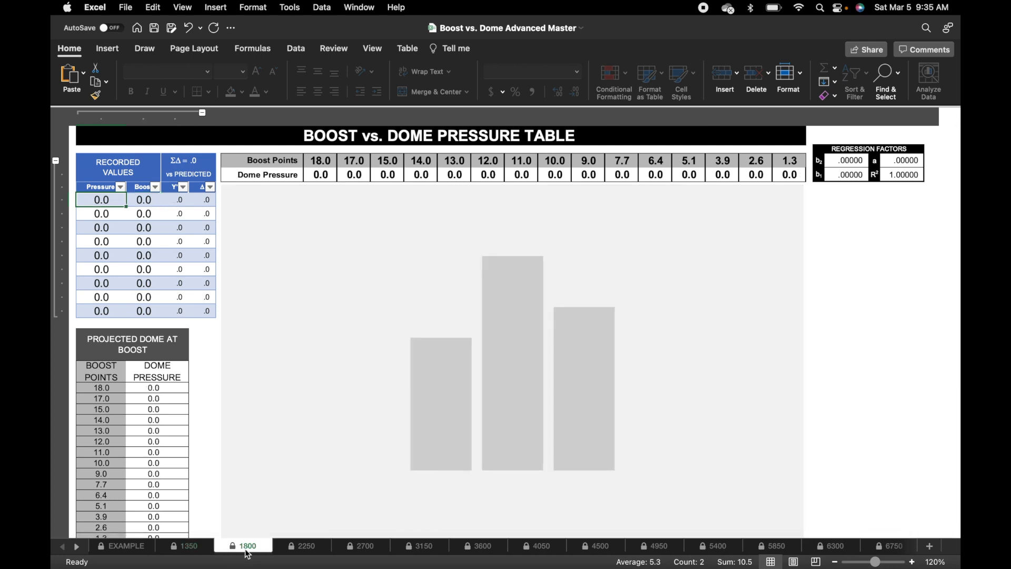
type("2.5")
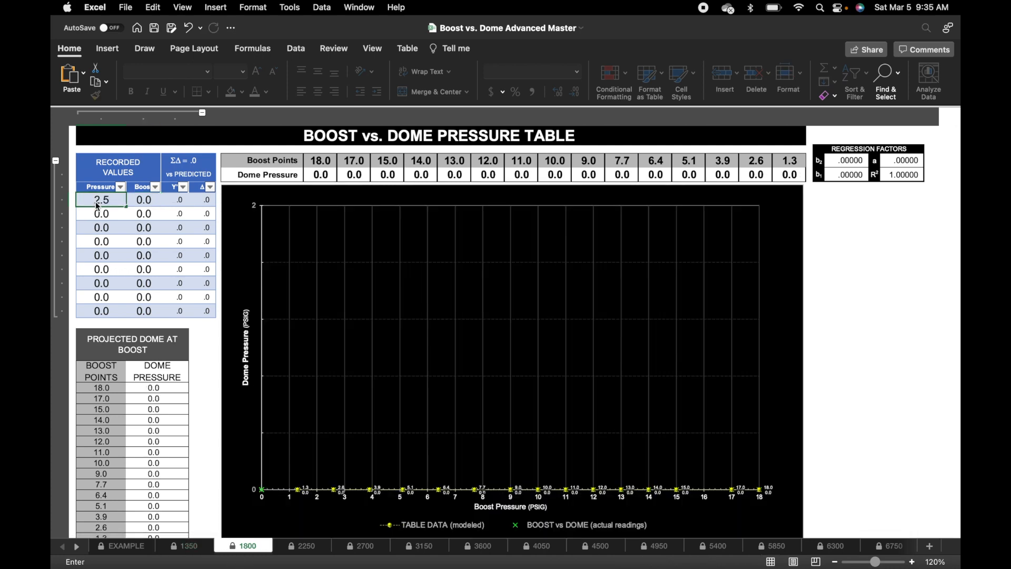
key("Return")
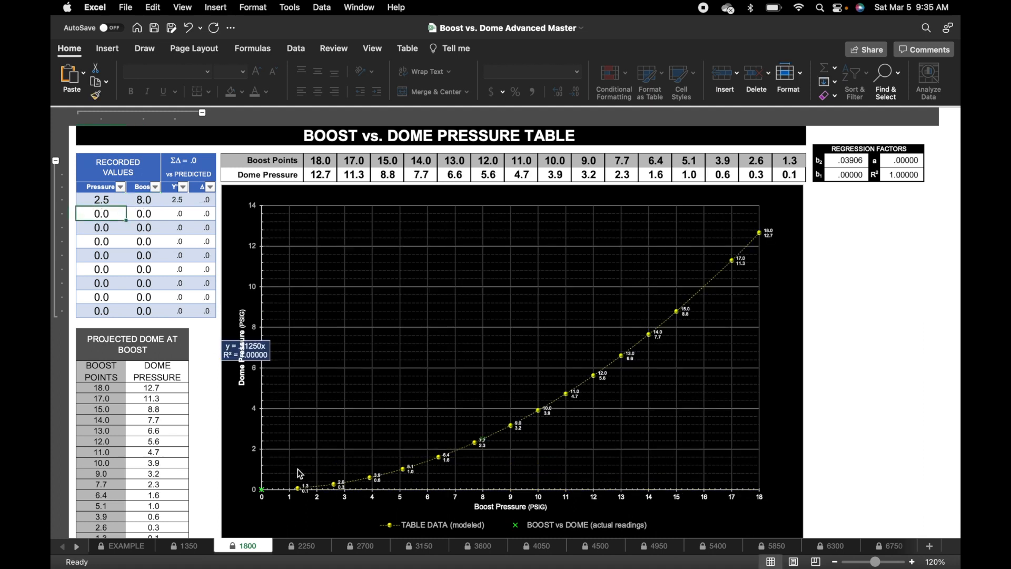
On the 2250 sheet, record a pressure of 2.5 with a boost of 9 in the first row
left_click(302, 546)
left_click(110, 201)
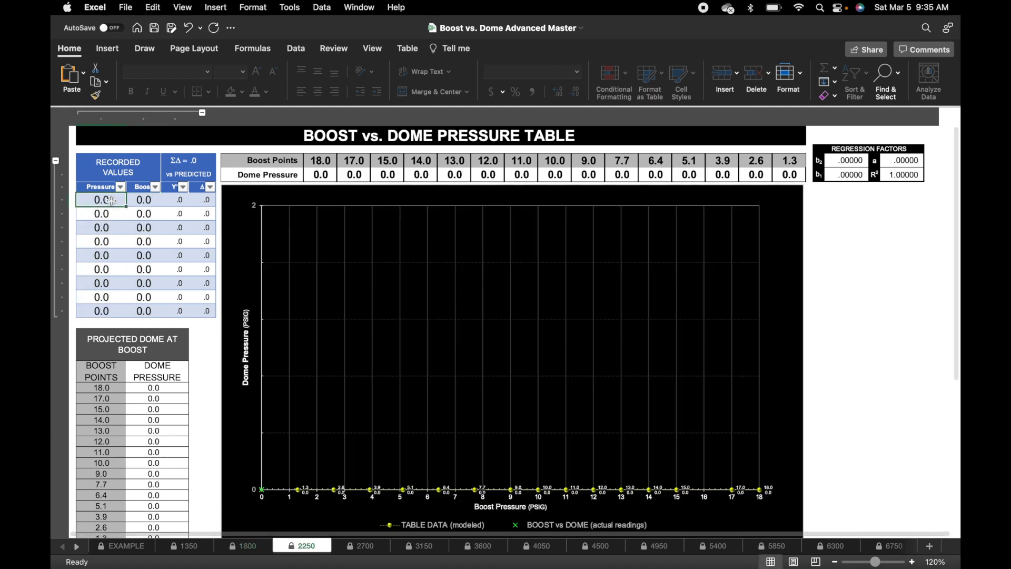
type("2.5")
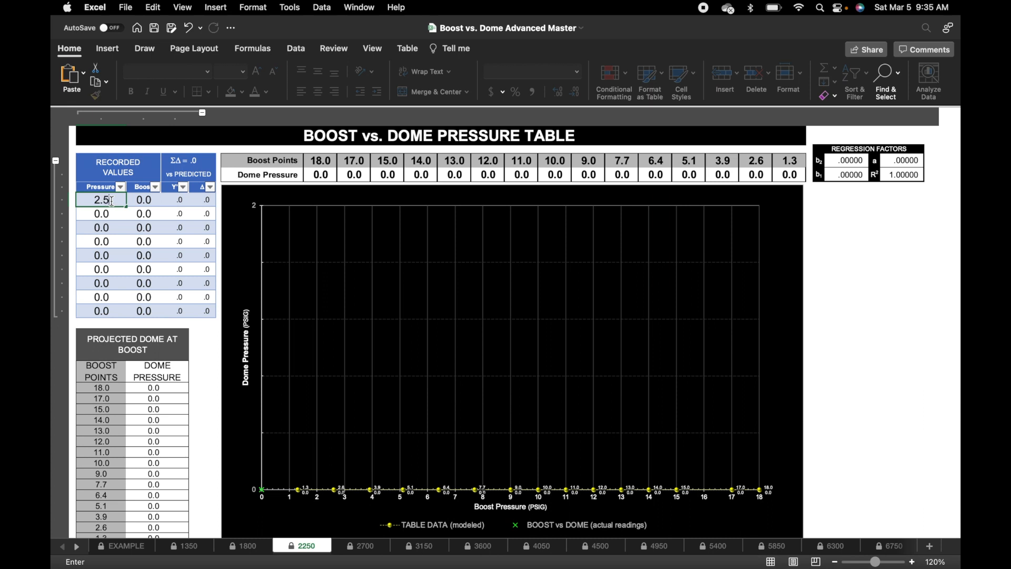
key("Tab")
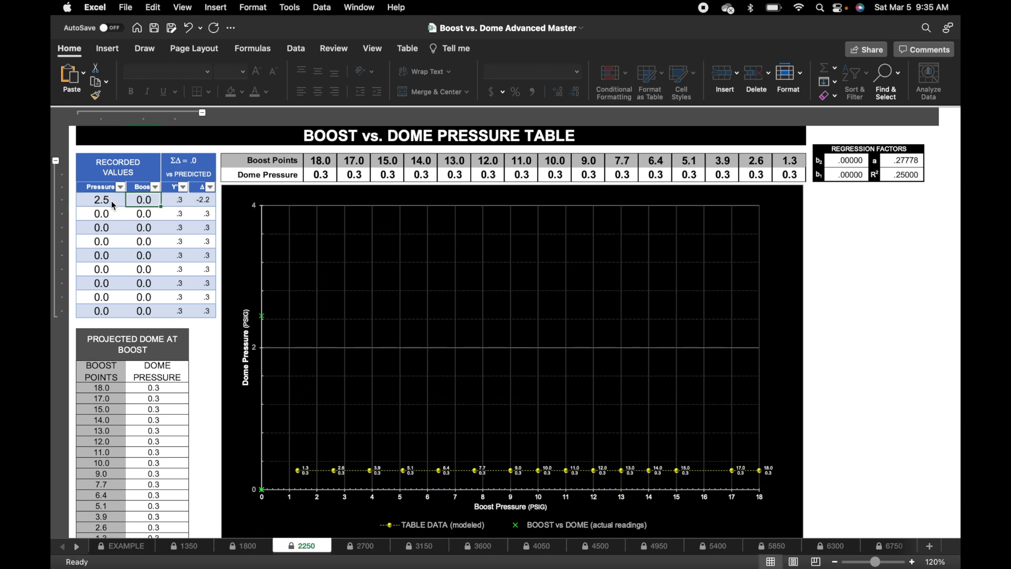
type("9")
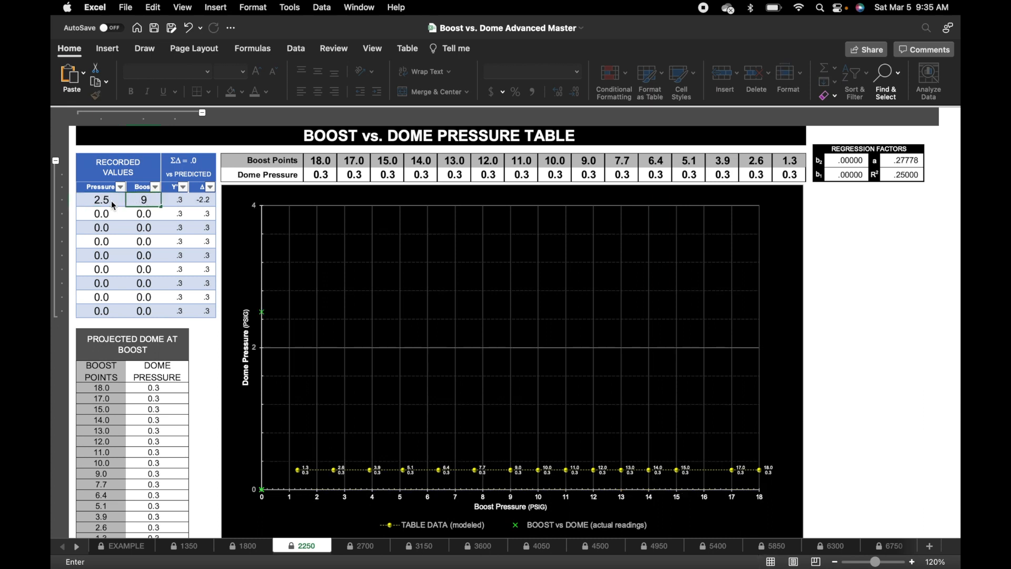
key("Return")
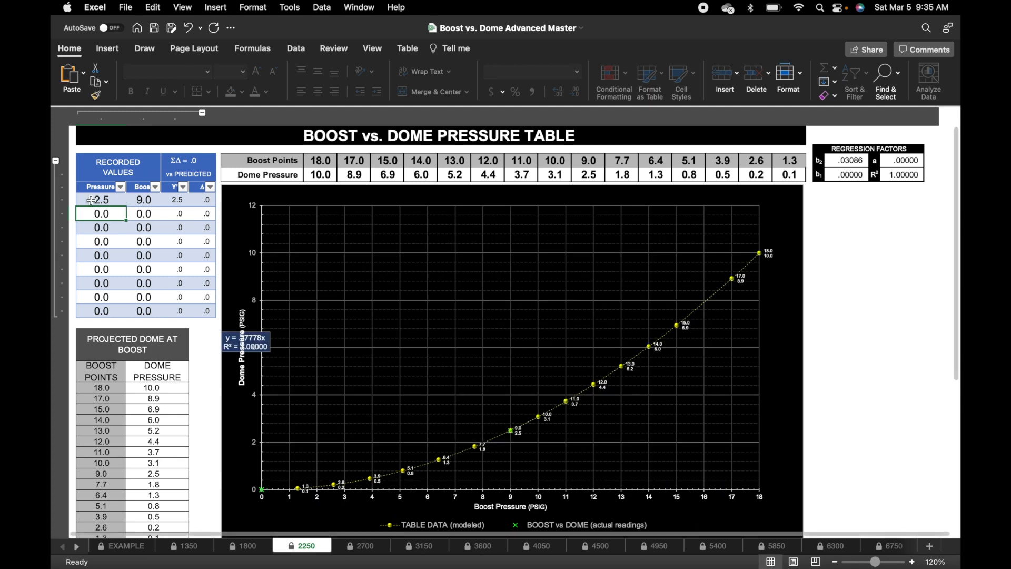
Copy the pressure and boost pair from the 2250 sheet into the first recorded values row of the 2700 sheet
left_click_drag(90, 200, 141, 200)
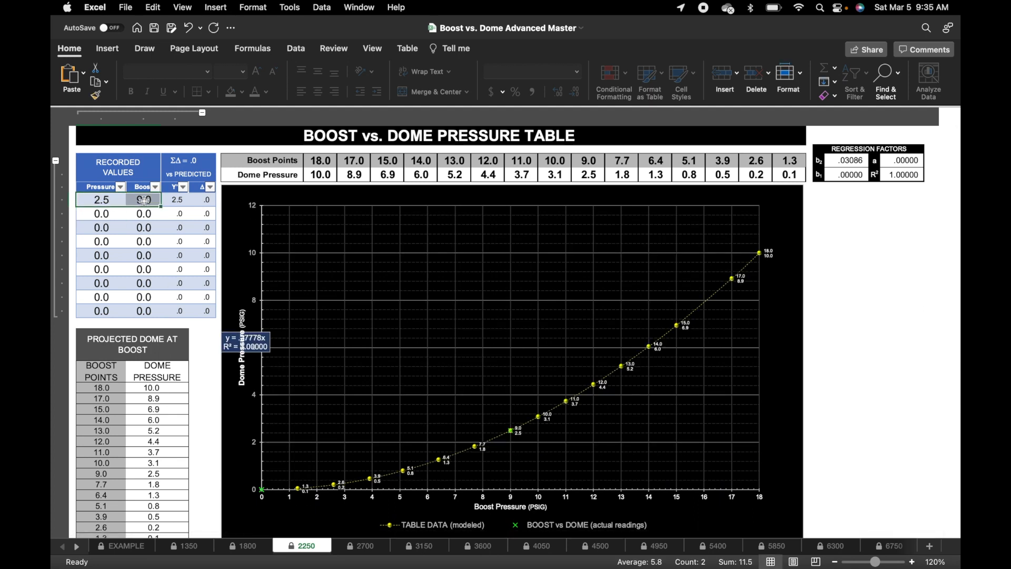
key("super+c")
left_click(362, 546)
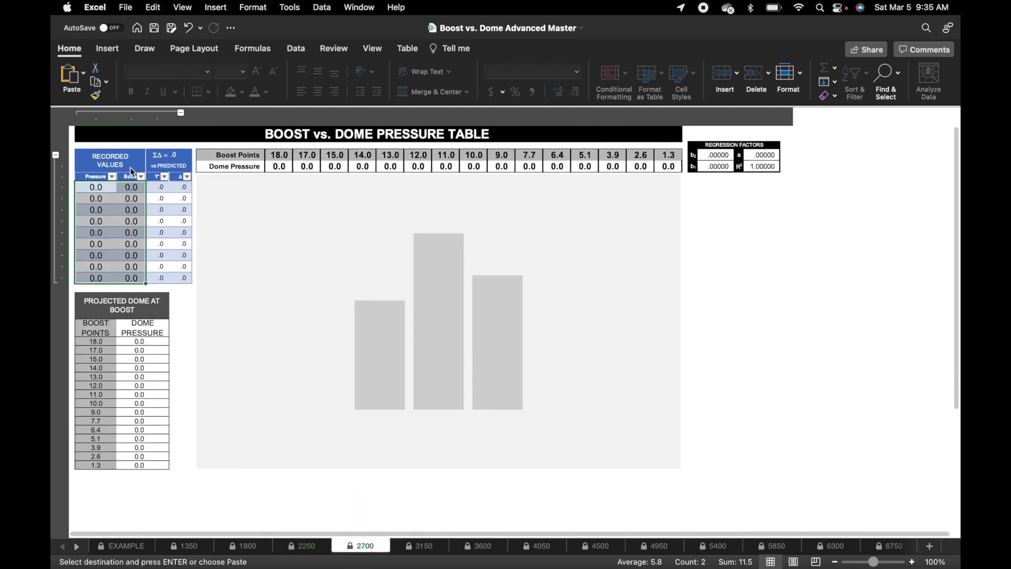
left_click(91, 187)
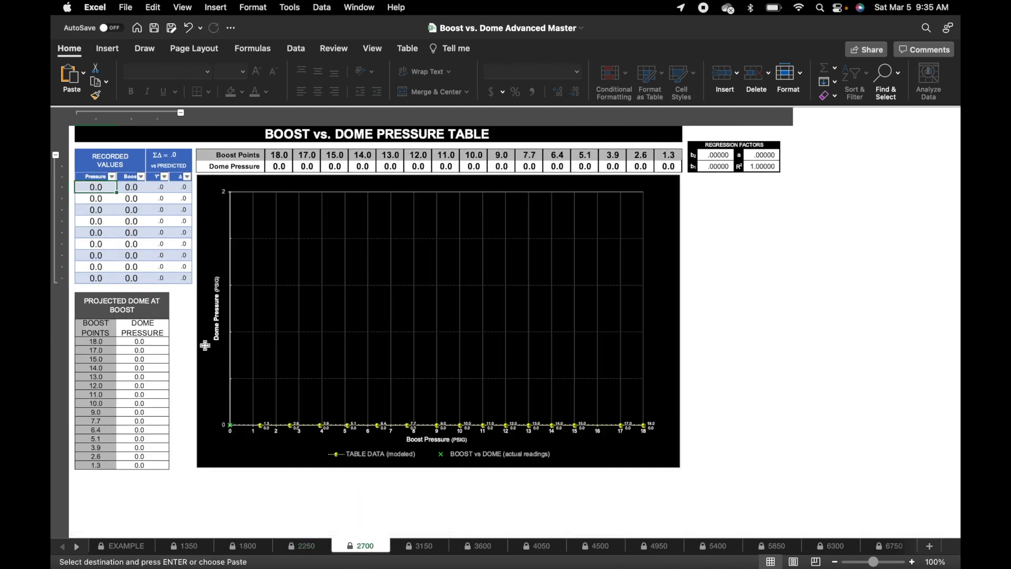
key("super+v")
Paste the copied pressure and boost pair into the first recorded values row of the 3150 sheet
left_click(422, 546)
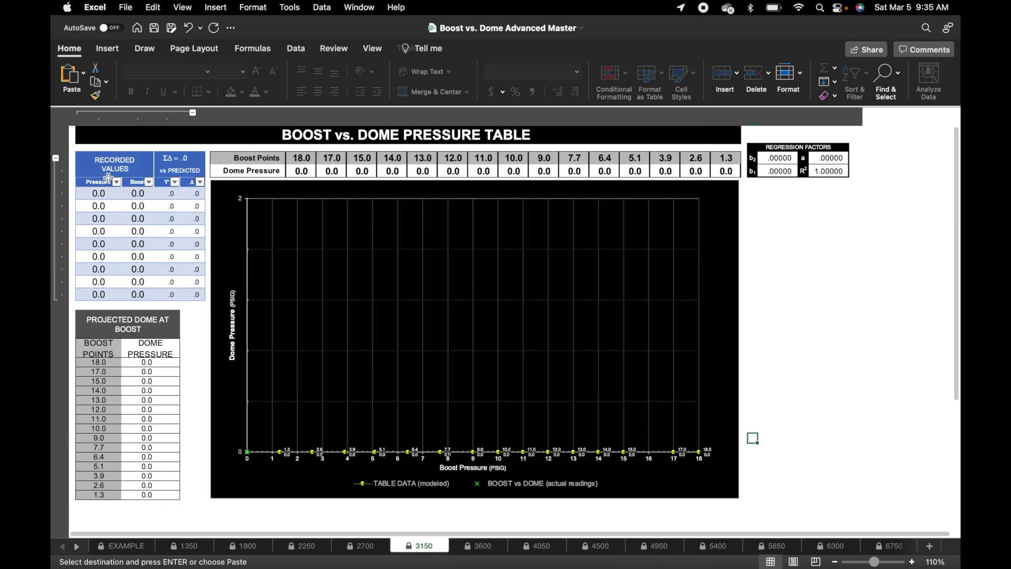
left_click(97, 193)
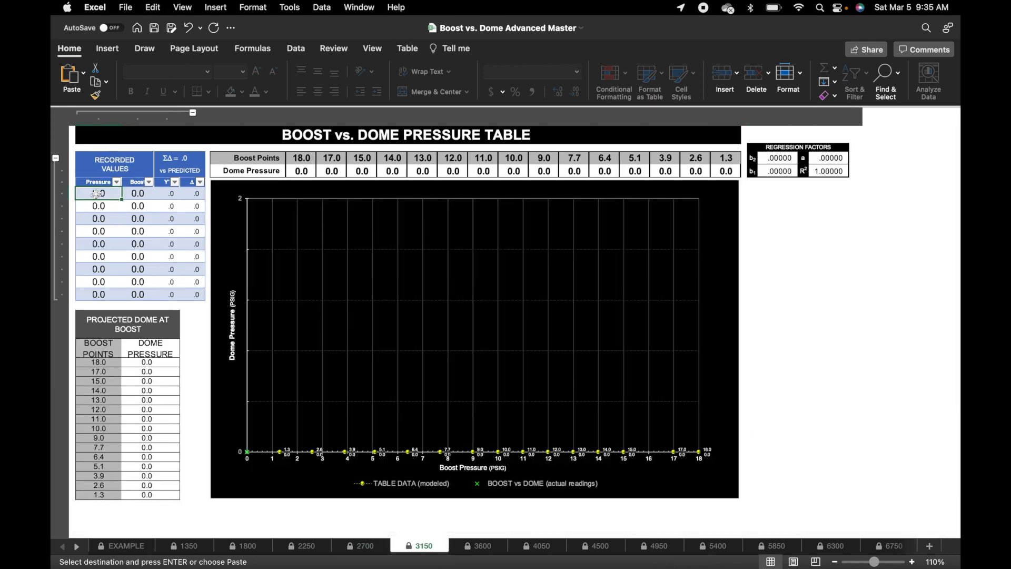
key("super+v")
Paste the copied 2.5 pressure and 9.0 boost into the first recorded values row of the 3600 sheet
left_click(478, 546)
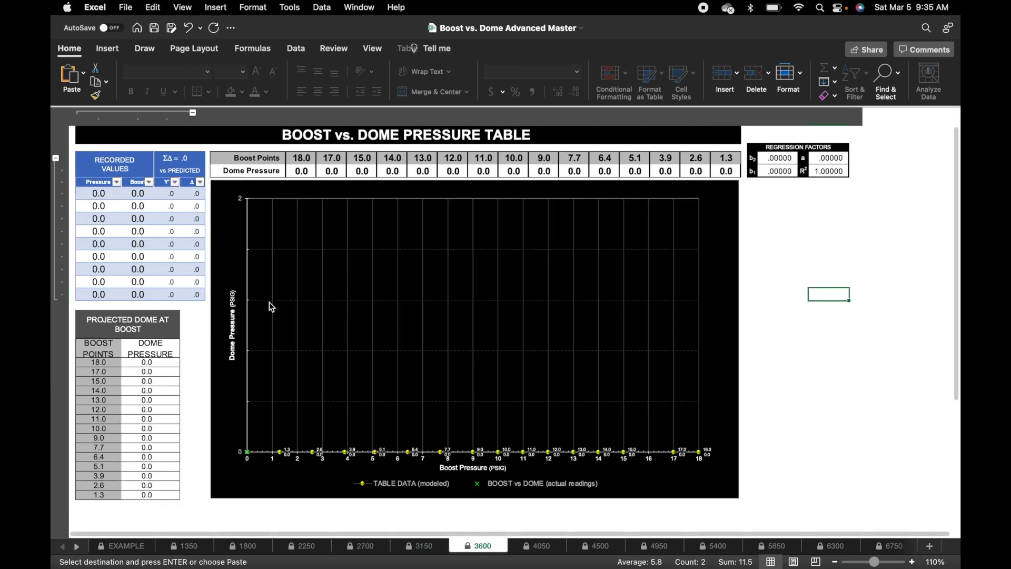
left_click(96, 193)
key("super+v")
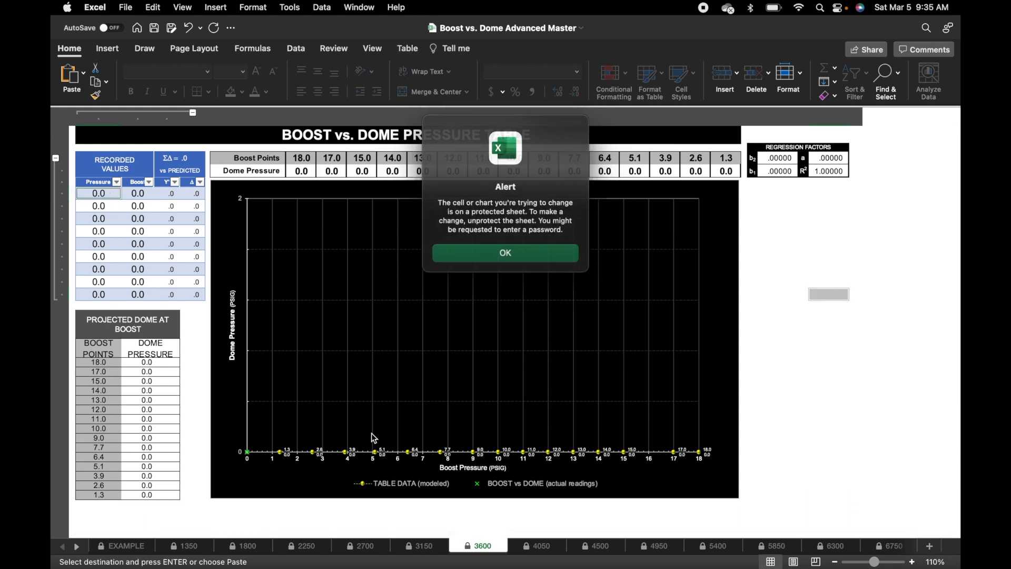
left_click(535, 254)
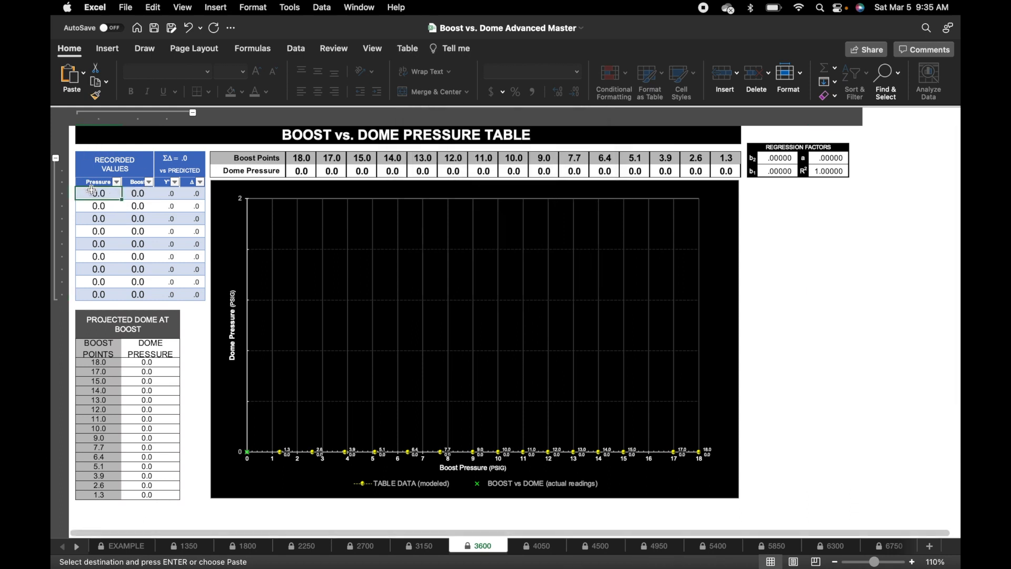
key("super+v")
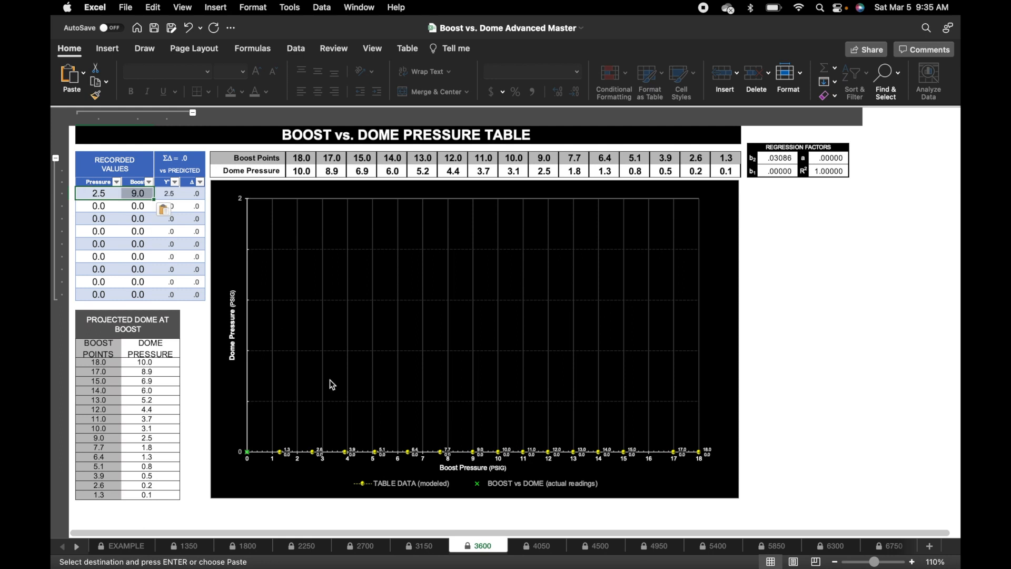
Paste the copied pressure and boost pair into the first recorded values row of the 4050 sheet
left_click(532, 547)
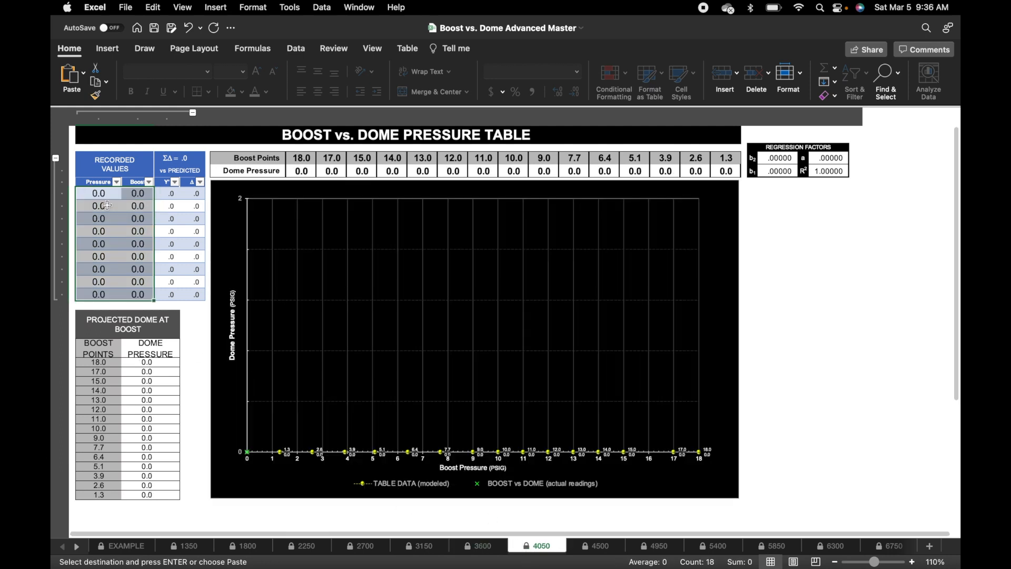
left_click(101, 192)
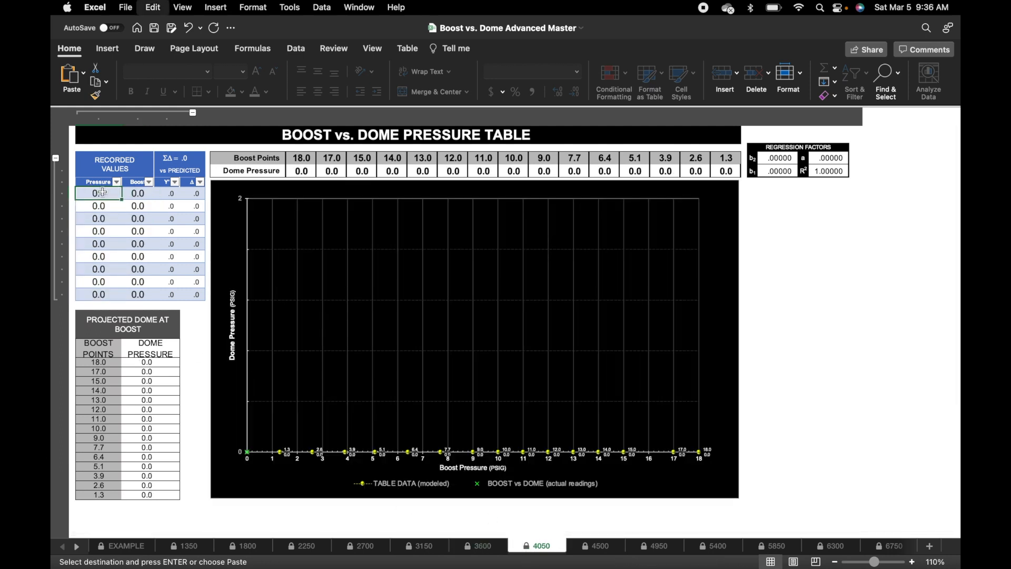
key("super+v")
Paste the copied 2.5 pressure and 9.0 boost into the first recorded values row of the 4500 and 4950 sheets
left_click(611, 549)
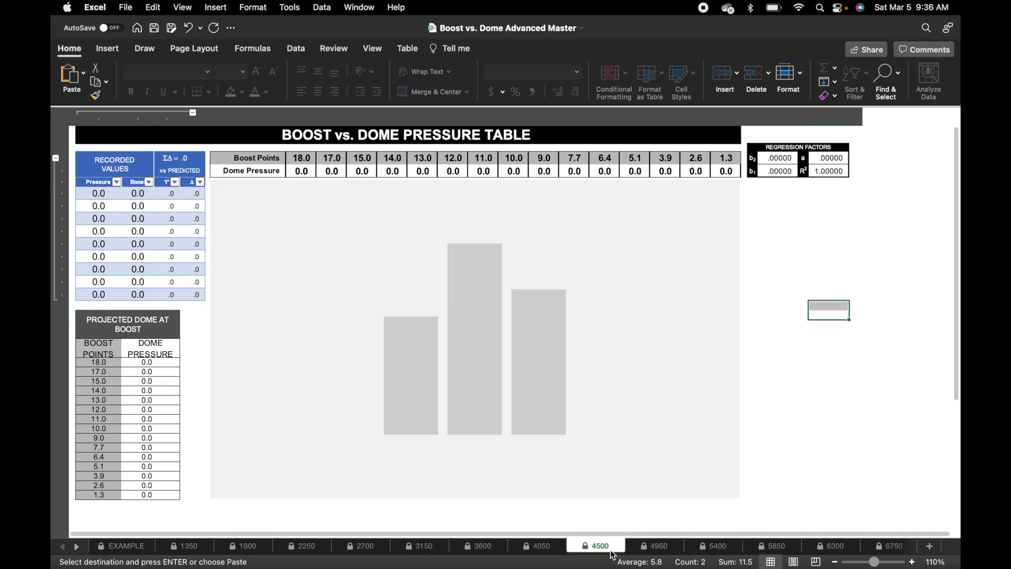
left_click(95, 193)
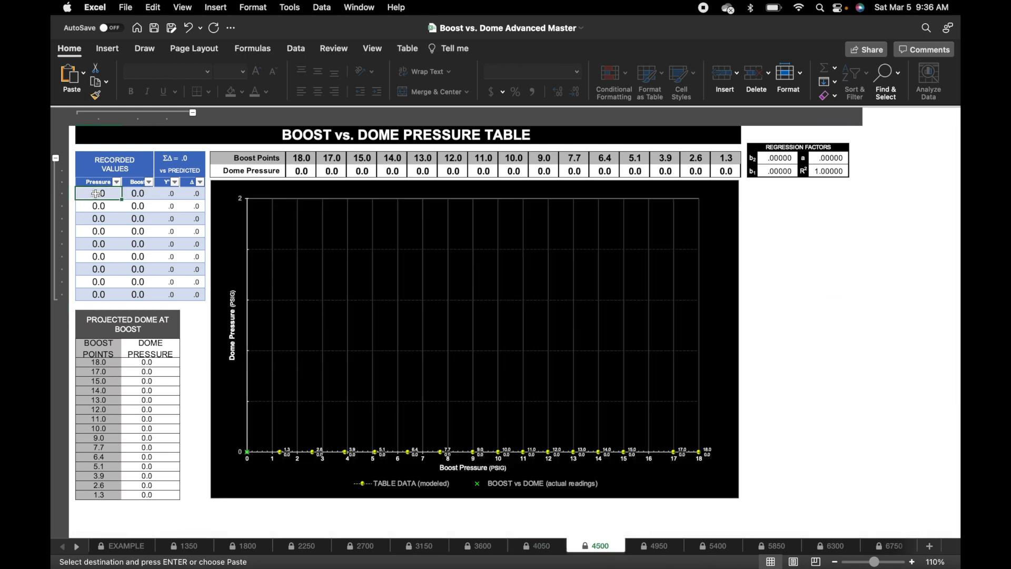
key("super+v")
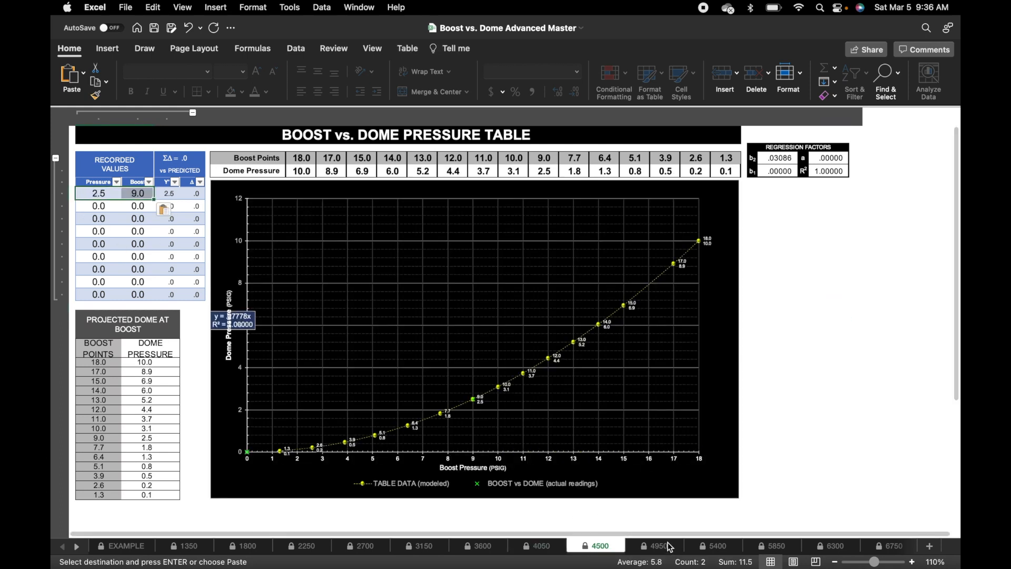
left_click(666, 549)
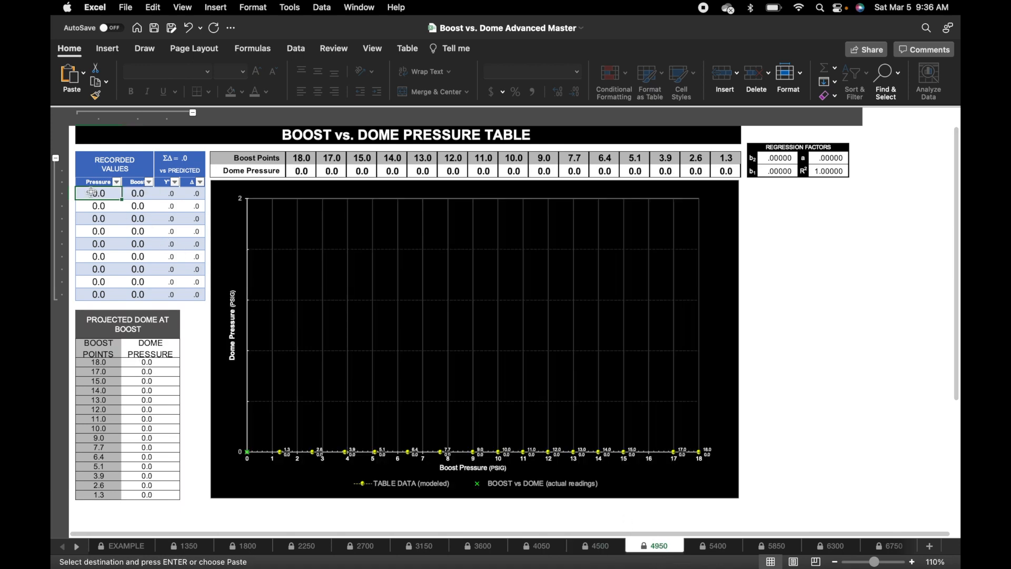
key("super+v")
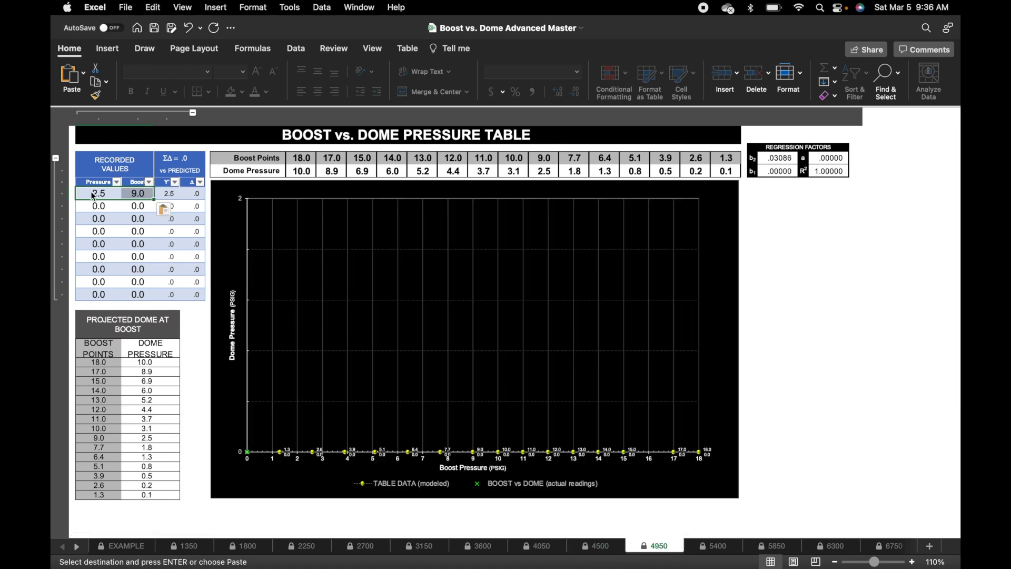
Fill the first recorded values row of the 5400 and 5850 sheets with the copied 2.5 pressure and 9.0 boost
left_click(726, 549)
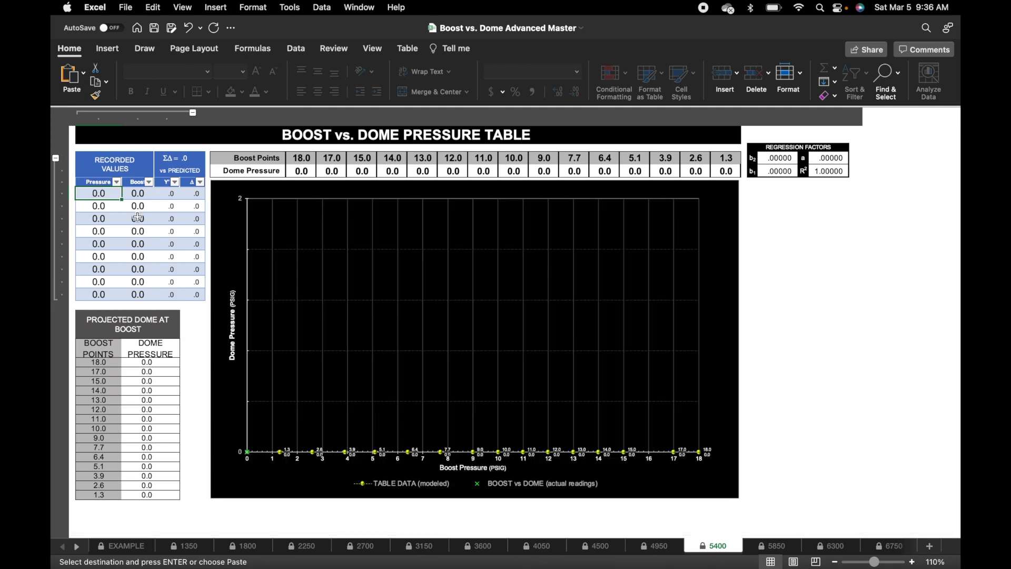
key("super+v")
left_click(772, 546)
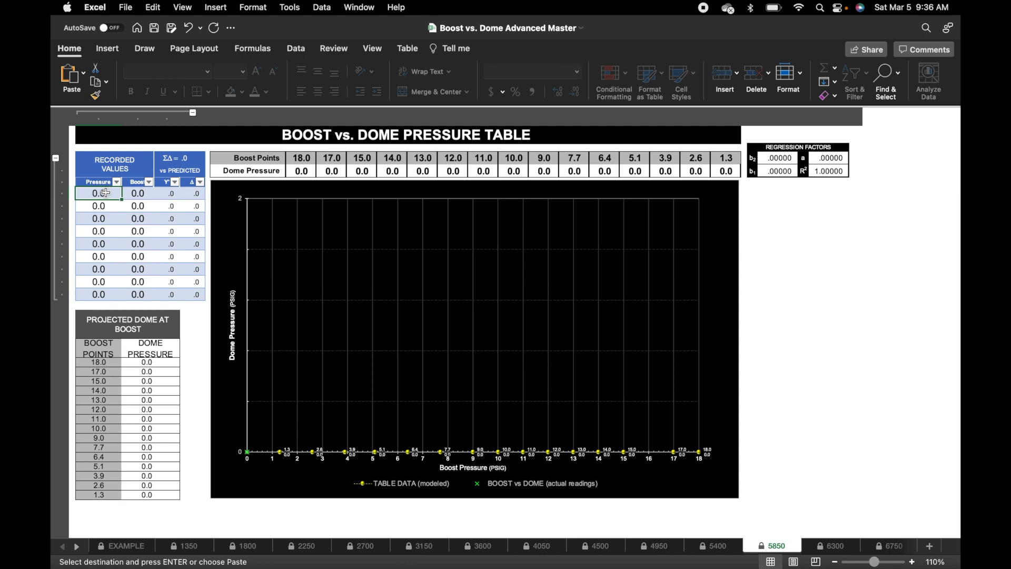
type("2.5\t9.0")
Put 2.5 pressure and 9.0 boost in the first recorded row of the 6300 and 6750 sheets, and view the Boost Vs. Dome Table sheet
left_click(820, 549)
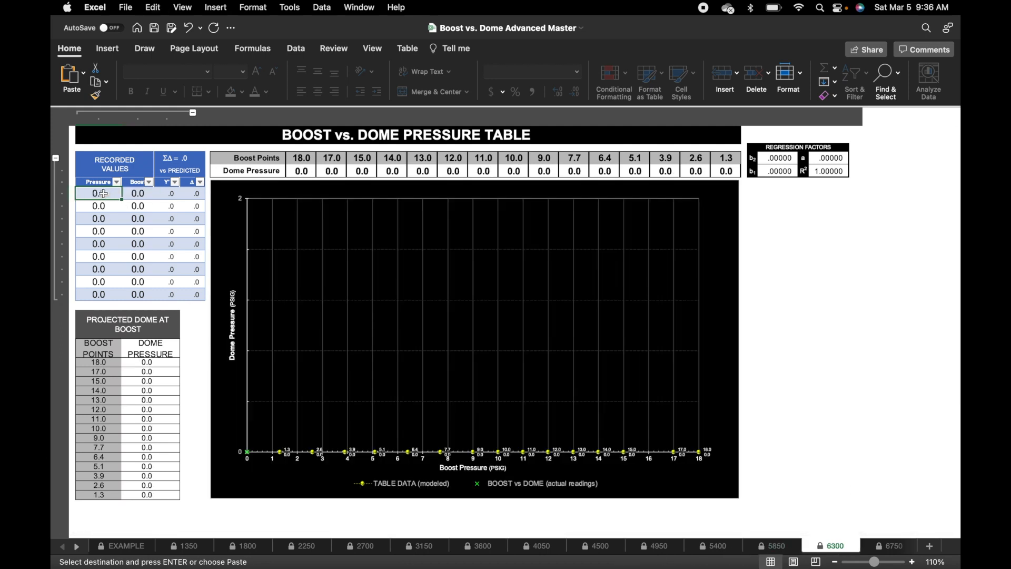
type("2.5\t9.0")
left_click(895, 546)
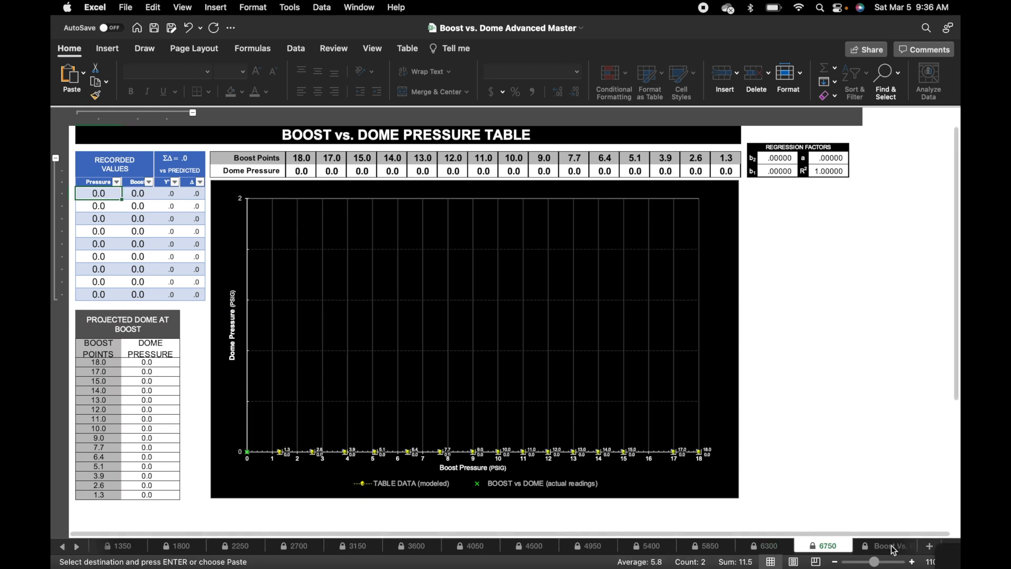
type("2.5\t9.0")
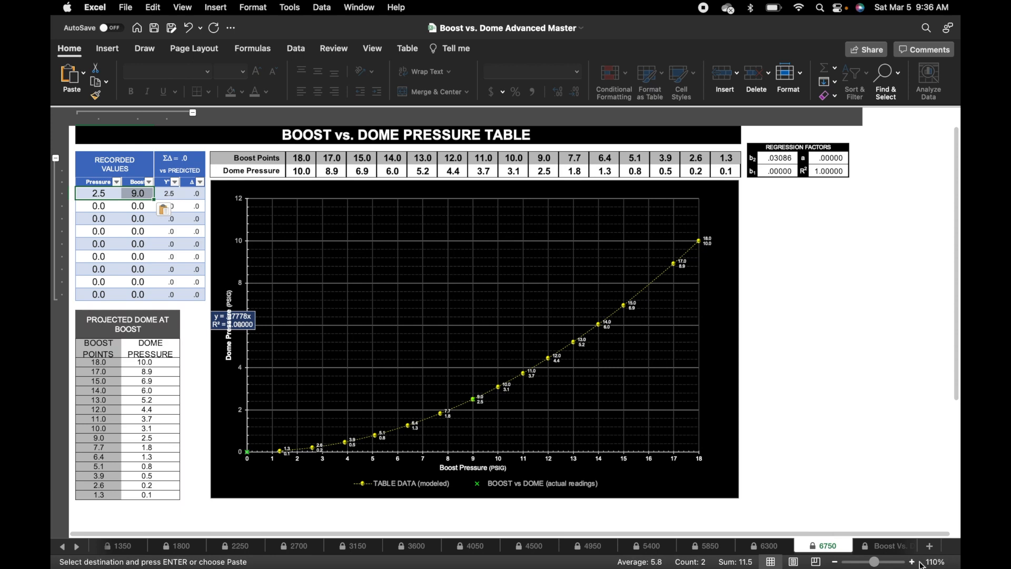
left_click(897, 548)
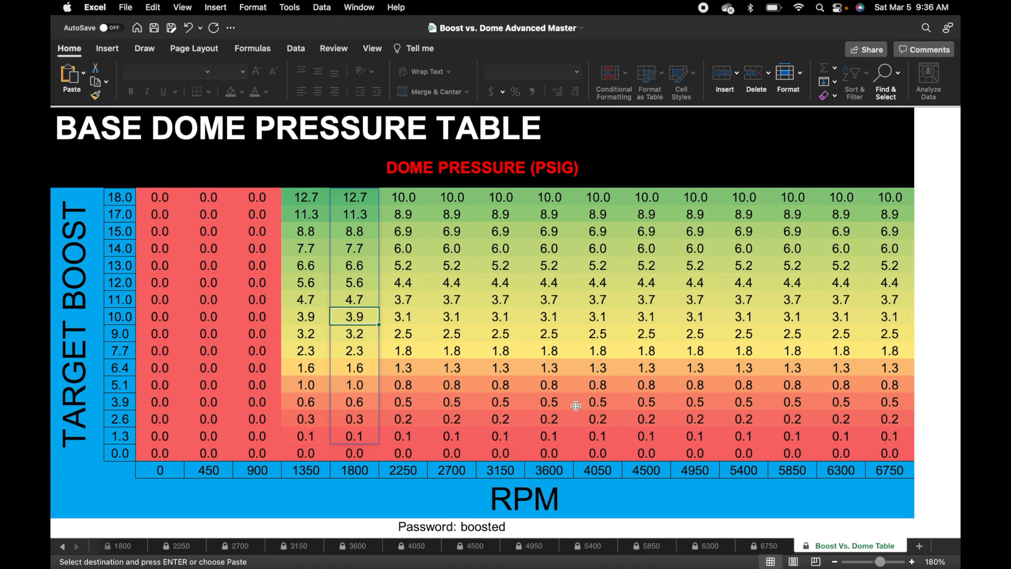
Enter a pressure of 5 and a boost of 10 in the second recorded values row of the 1350 sheet
left_click(63, 546)
left_click(63, 546)
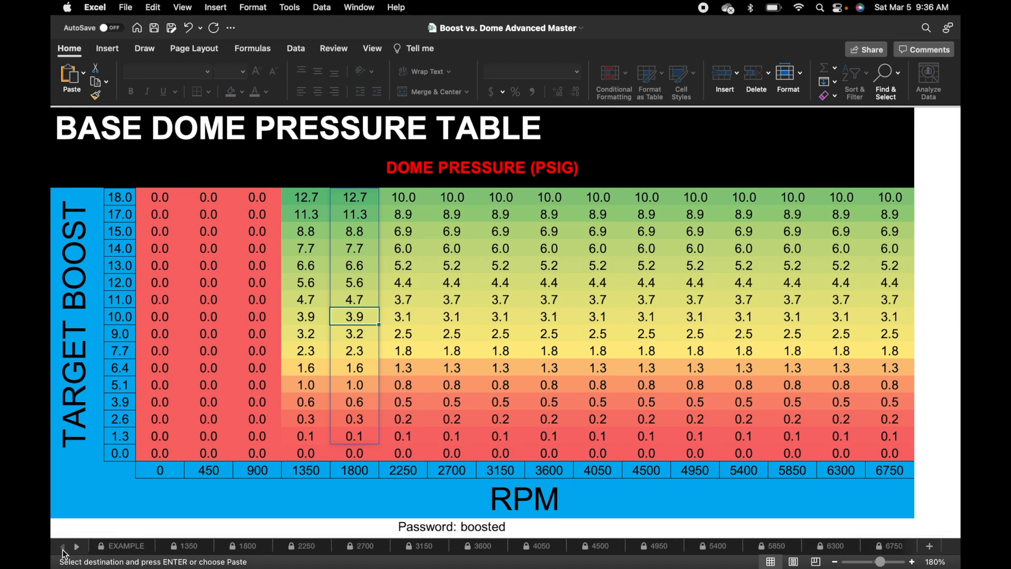
left_click(182, 546)
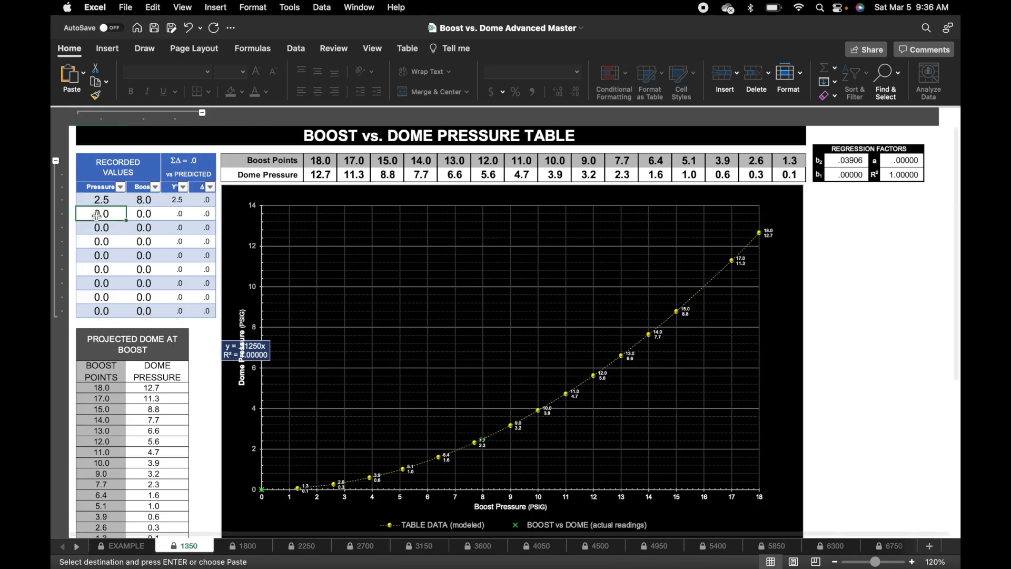
type("5")
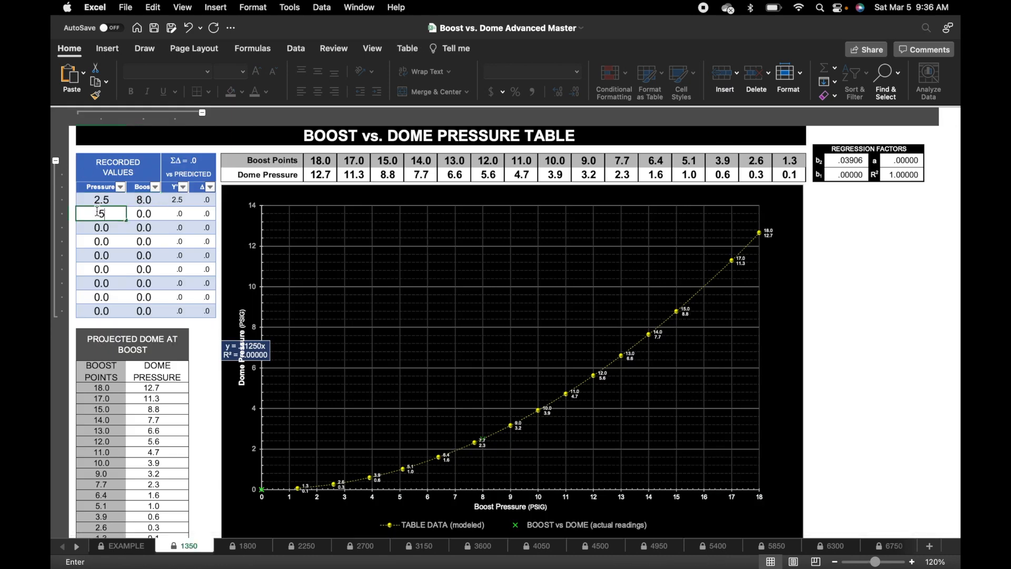
key("Tab")
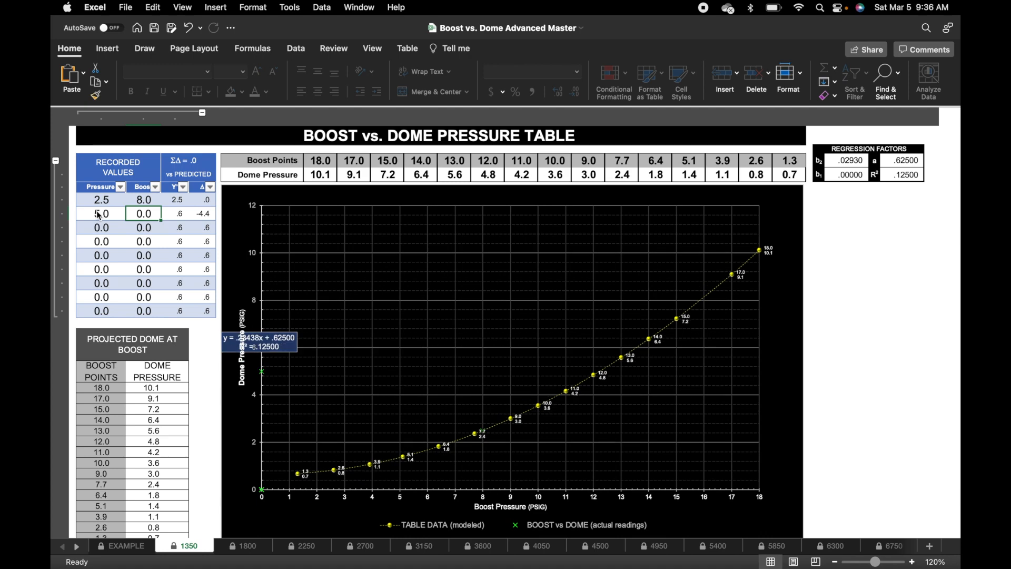
type("1")
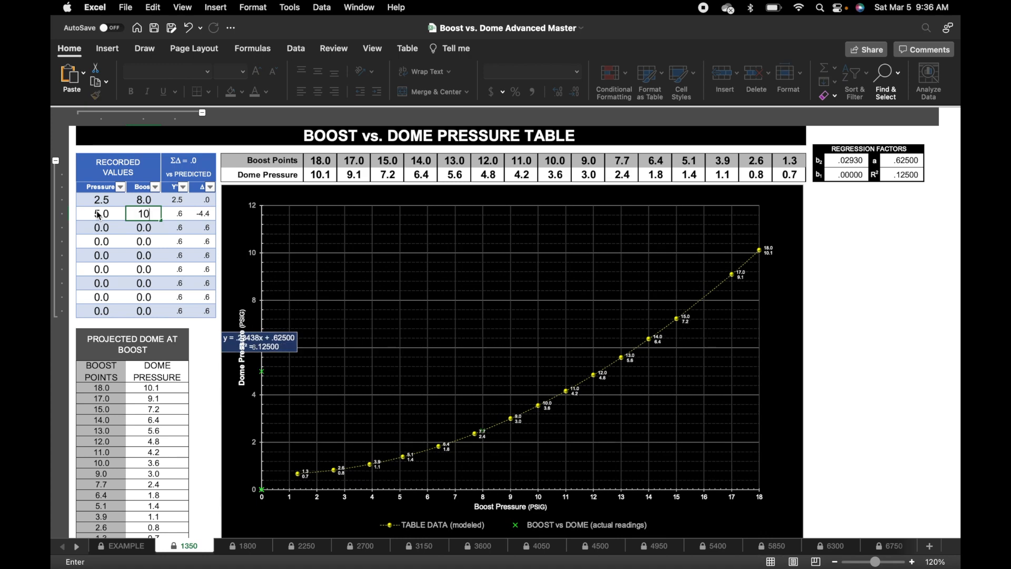
type("0")
key("Return")
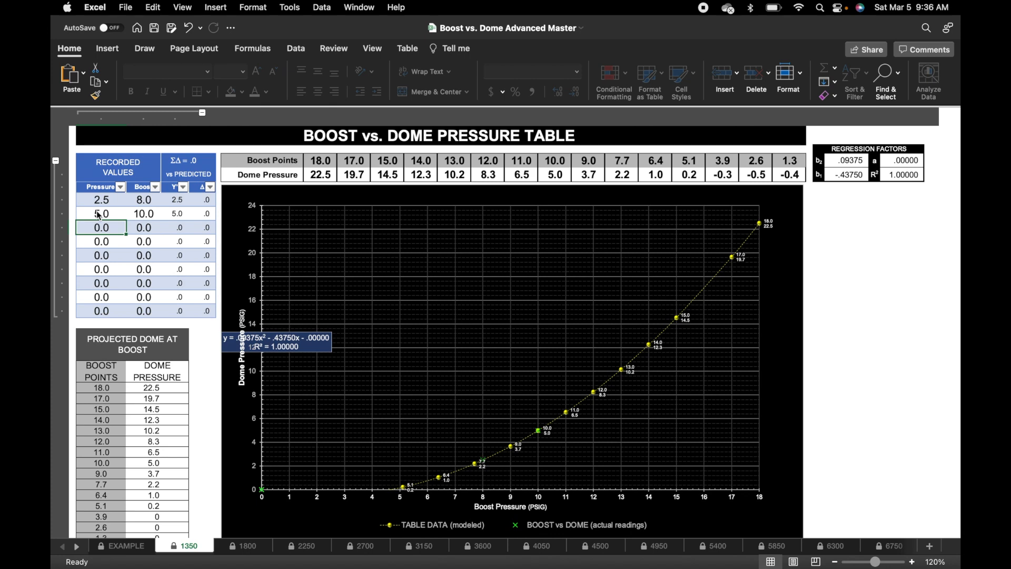
Enter a pressure of 7.5 and a boost of 15 in the third recorded values row
type("7.5")
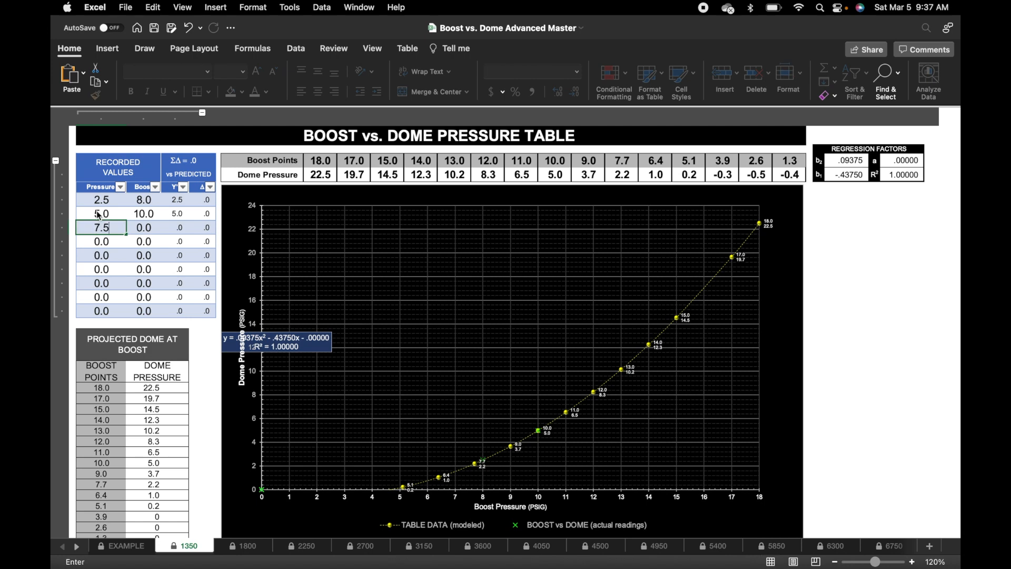
key("Tab")
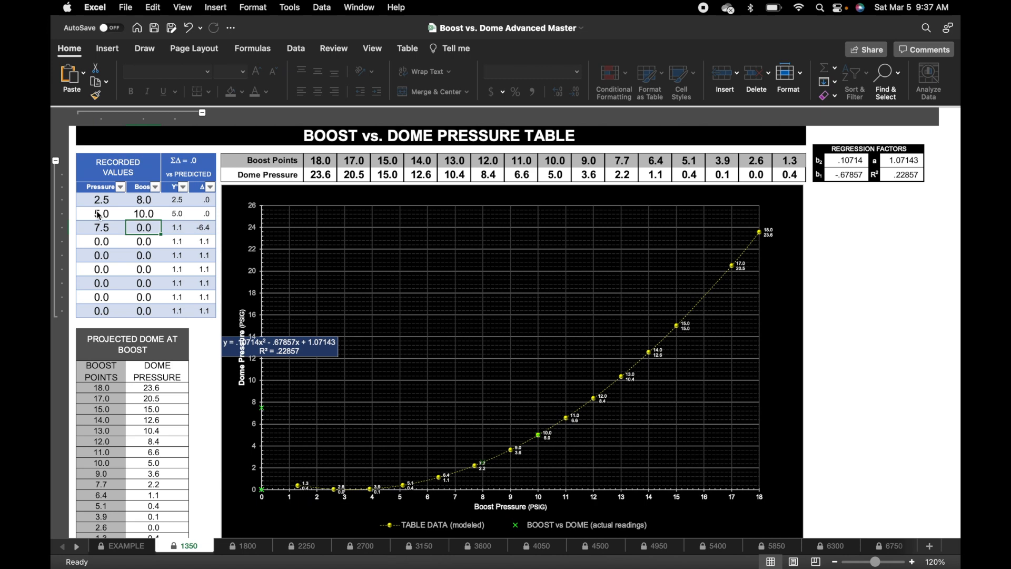
type("15")
key("Return")
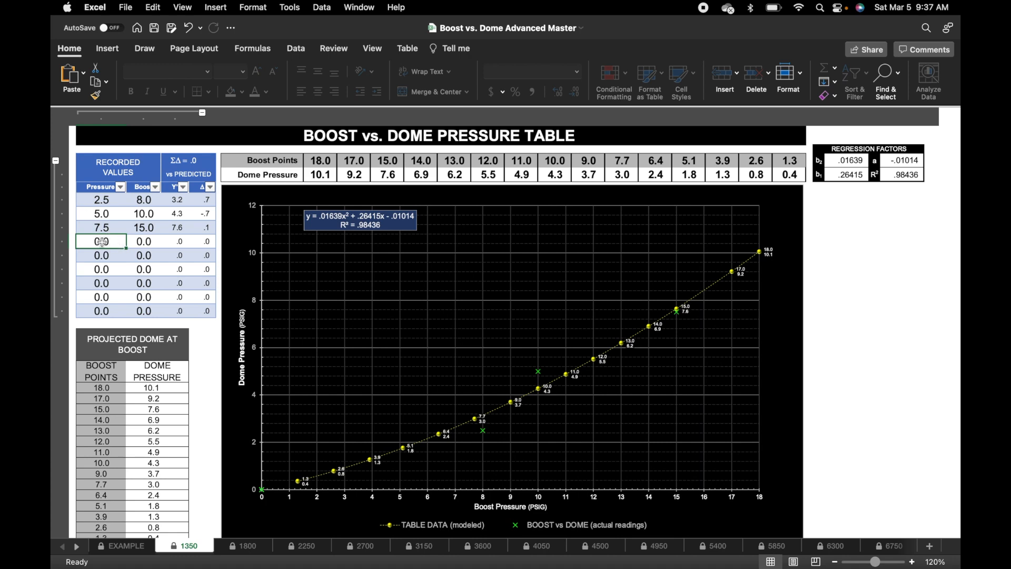
Enter a pressure of 13 and a boost of 25 in the fourth recorded values row
type("13")
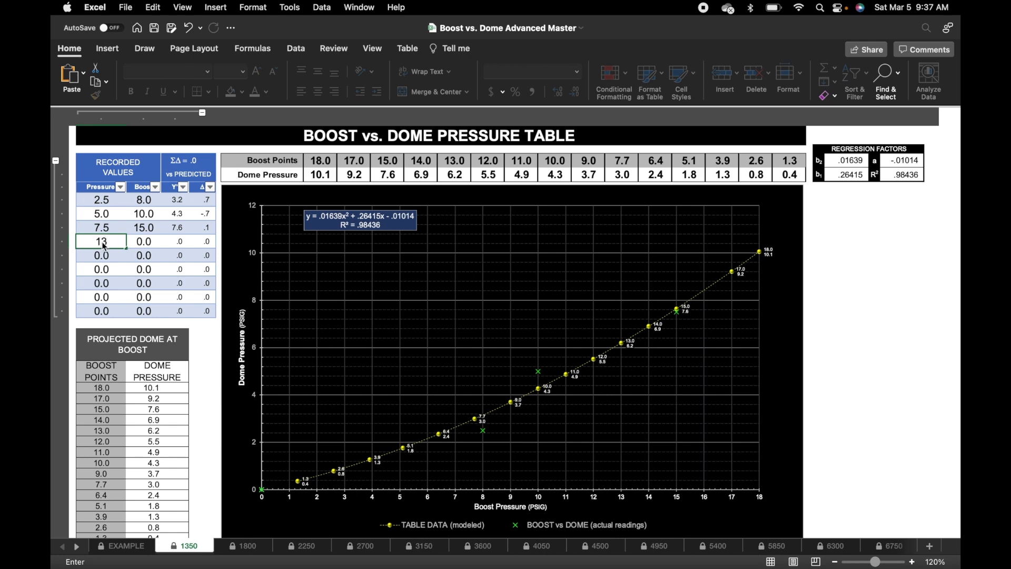
key("Tab")
type("2")
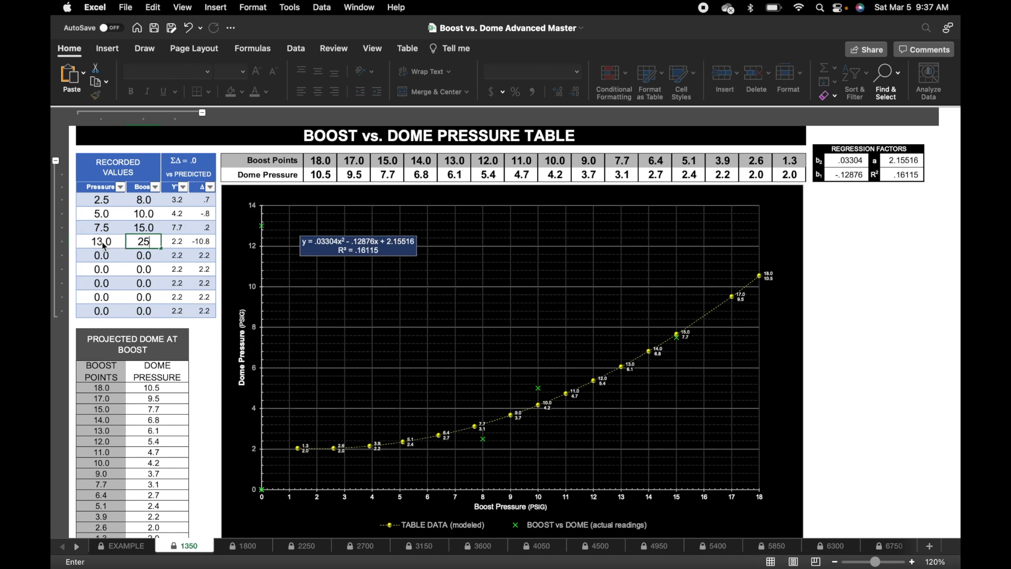
key("Return")
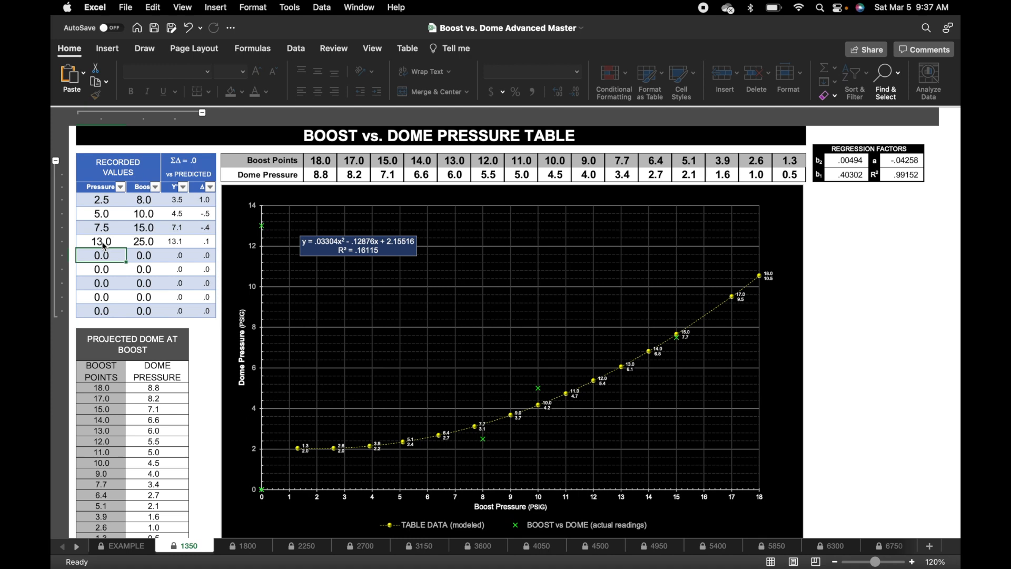
Change the fourth recorded row's boost to 20 and examine the modeled curve on the chart
left_click(145, 240)
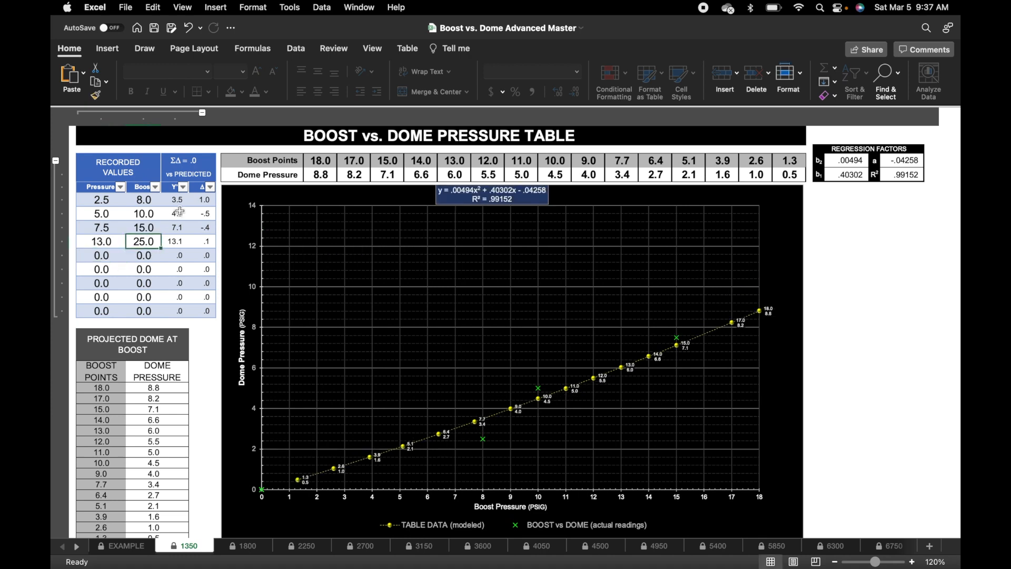
type("20")
key("Return")
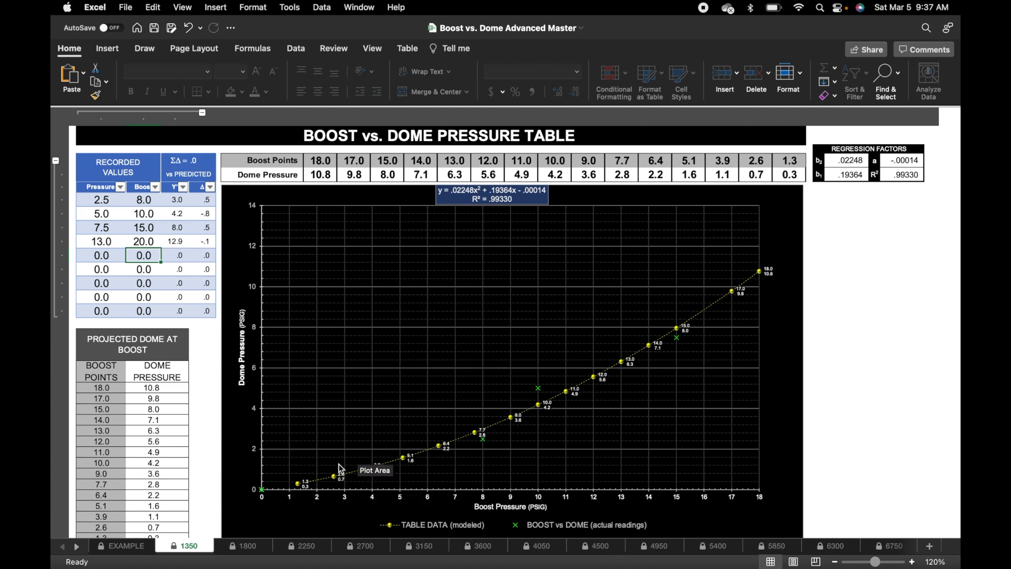
mouse_move(333, 476)
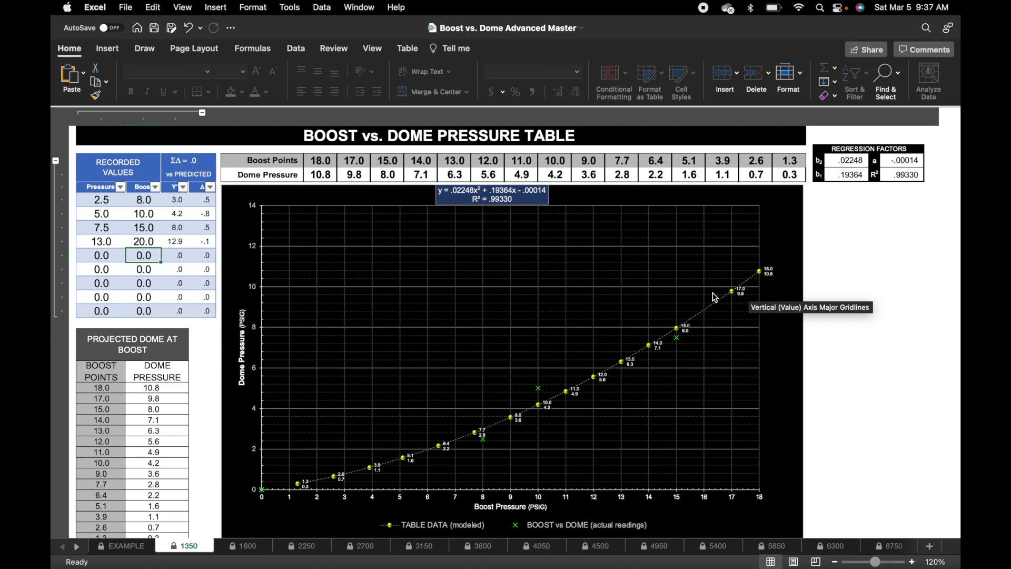
Copy the second to fourth recorded pressure and boost rows from the 1350 sheet into the same rows of the 1800 sheet
left_click_drag(103, 215, 146, 239)
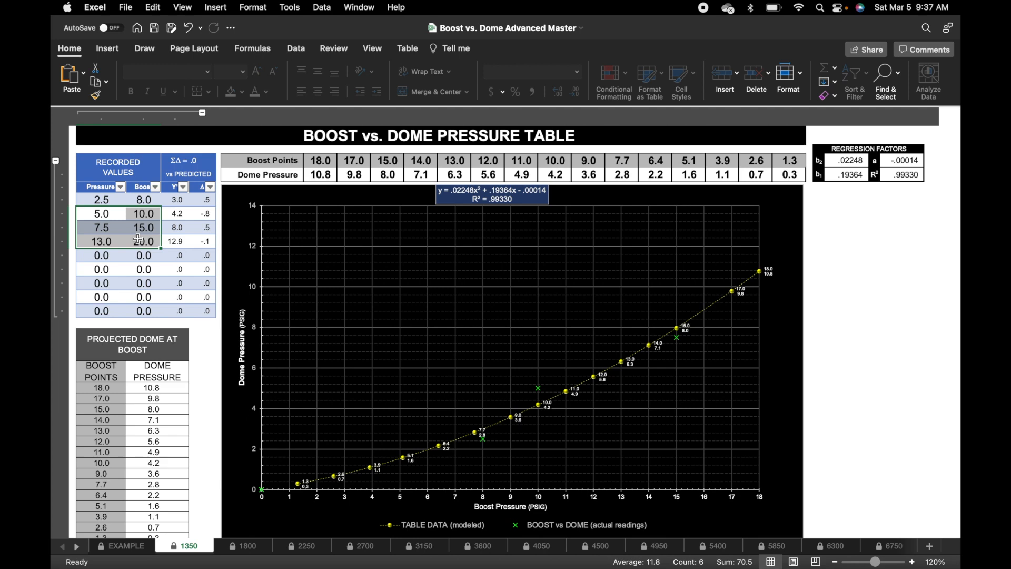
key("super+c")
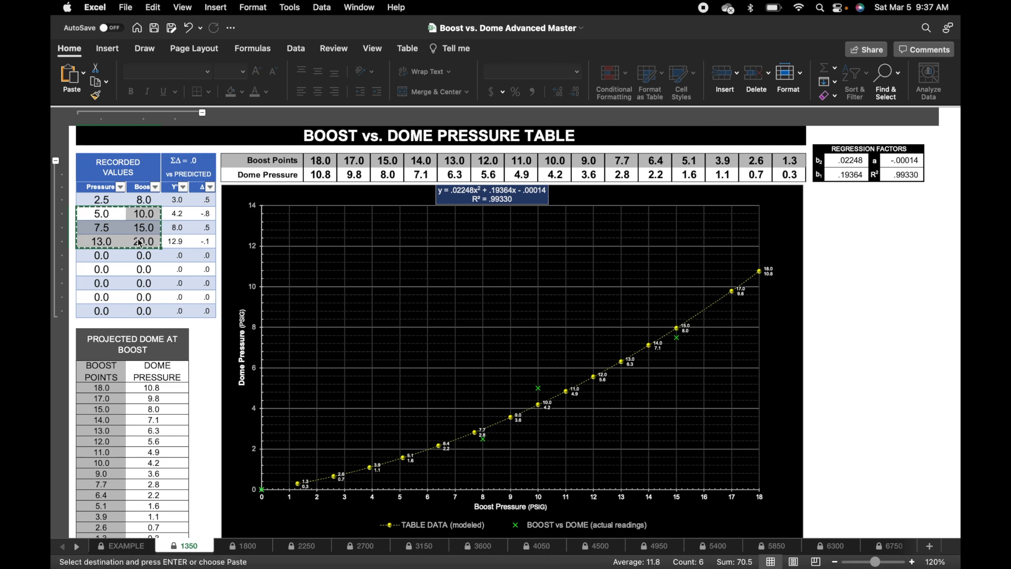
left_click(247, 546)
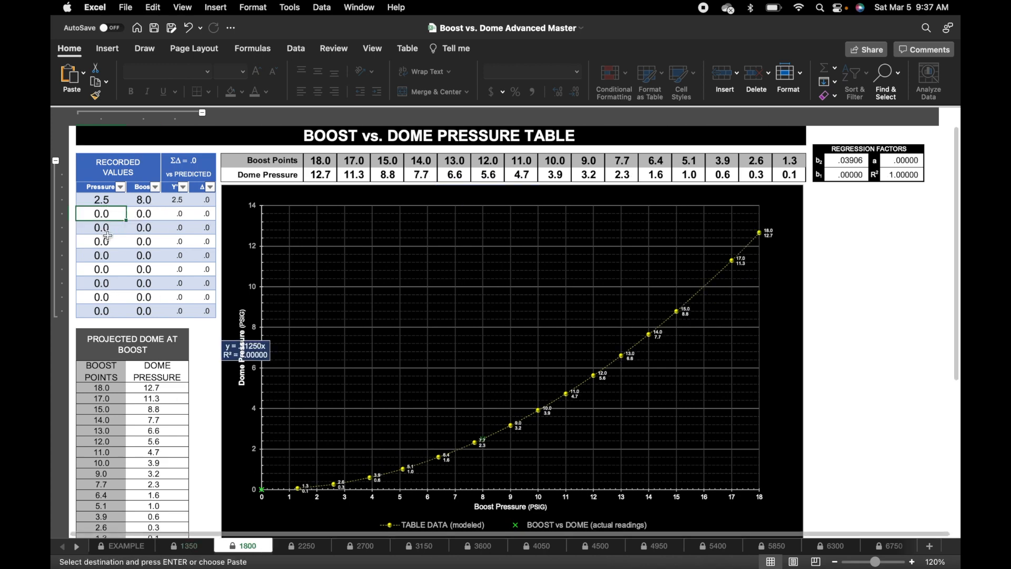
key("super+v")
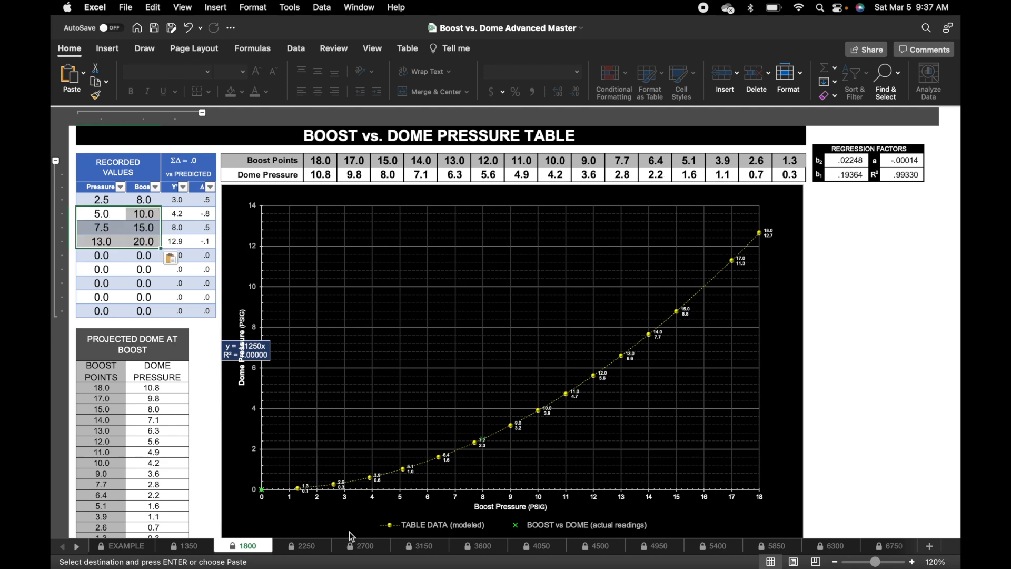
Paste the three copied pressure and boost rows below the first recorded row of the 2250 and 2700 sheets
left_click(302, 545)
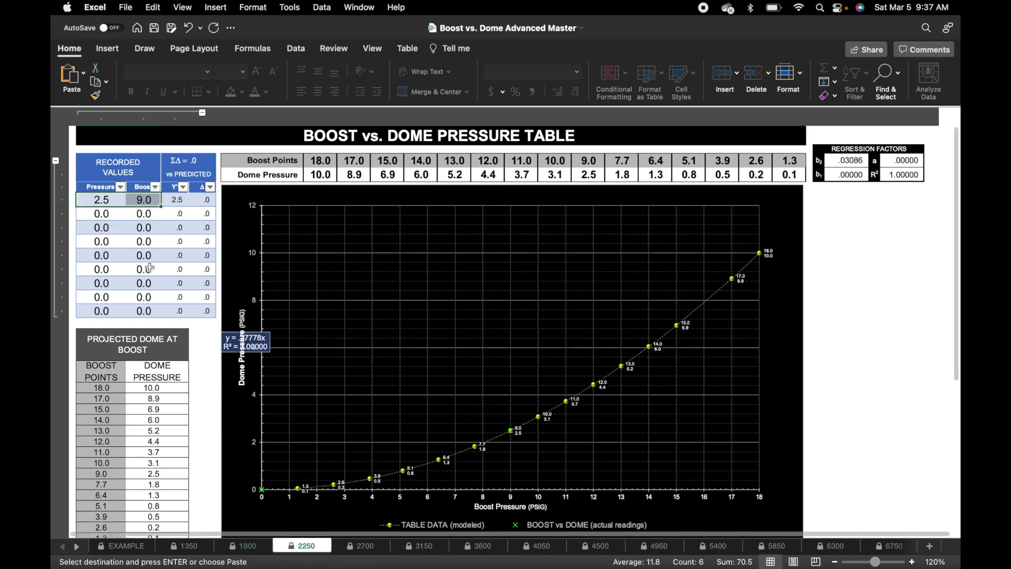
left_click(105, 215)
key("super+v")
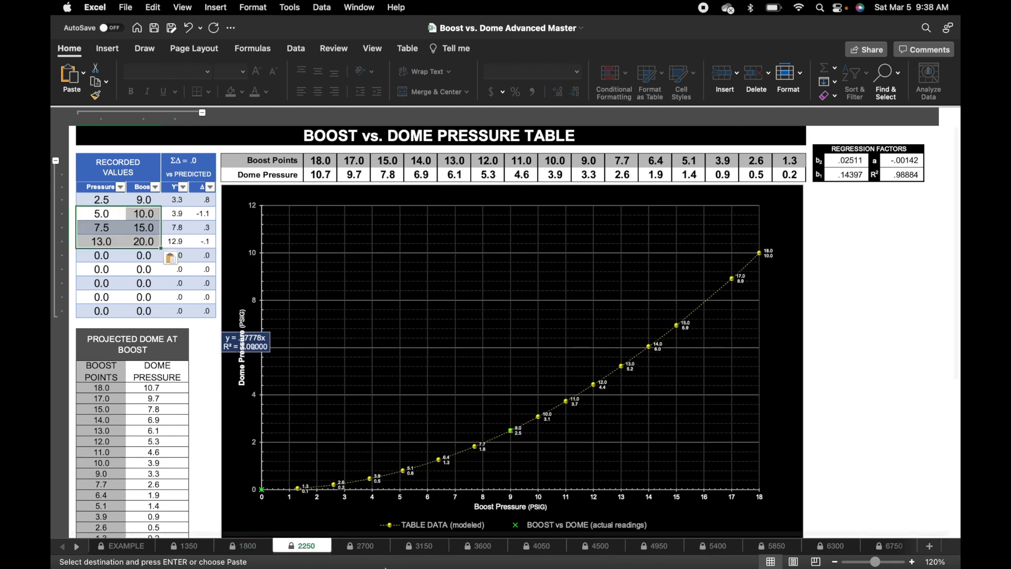
left_click(361, 546)
left_click(99, 199)
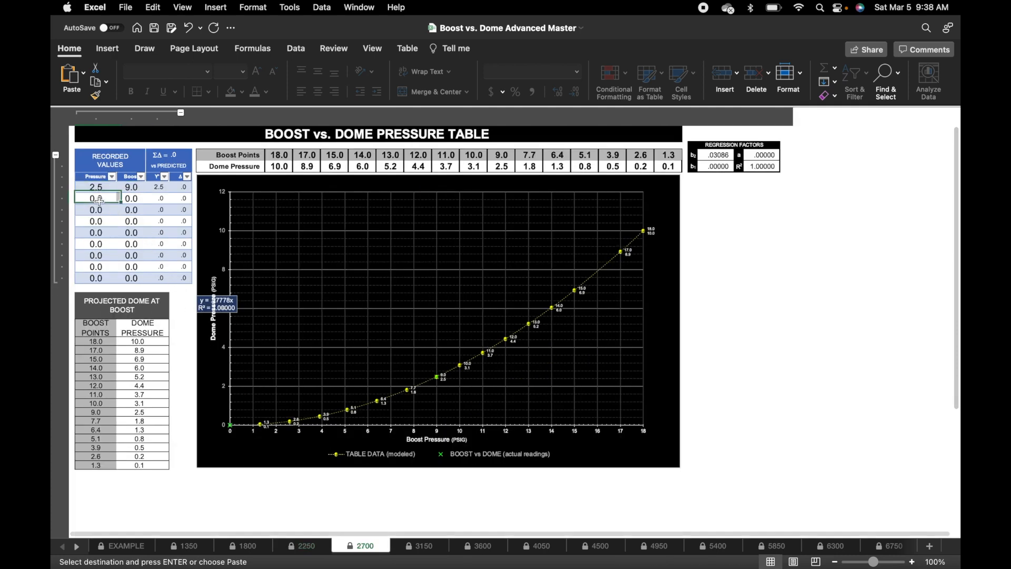
key("super+v")
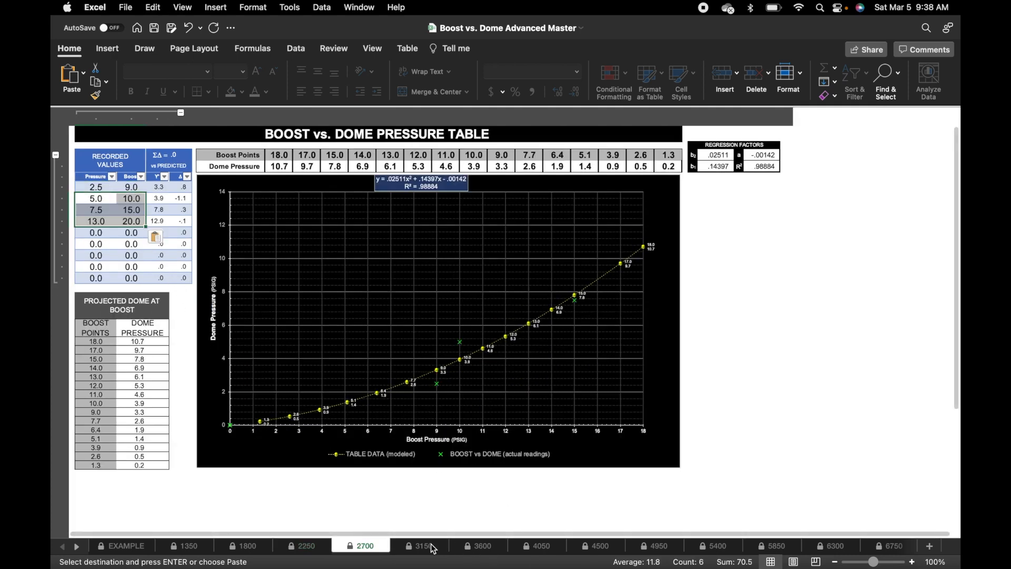
Paste the three copied pressure and boost rows below the first recorded row of the 3150 sheet
left_click(420, 545)
left_click(101, 207)
key("super+v")
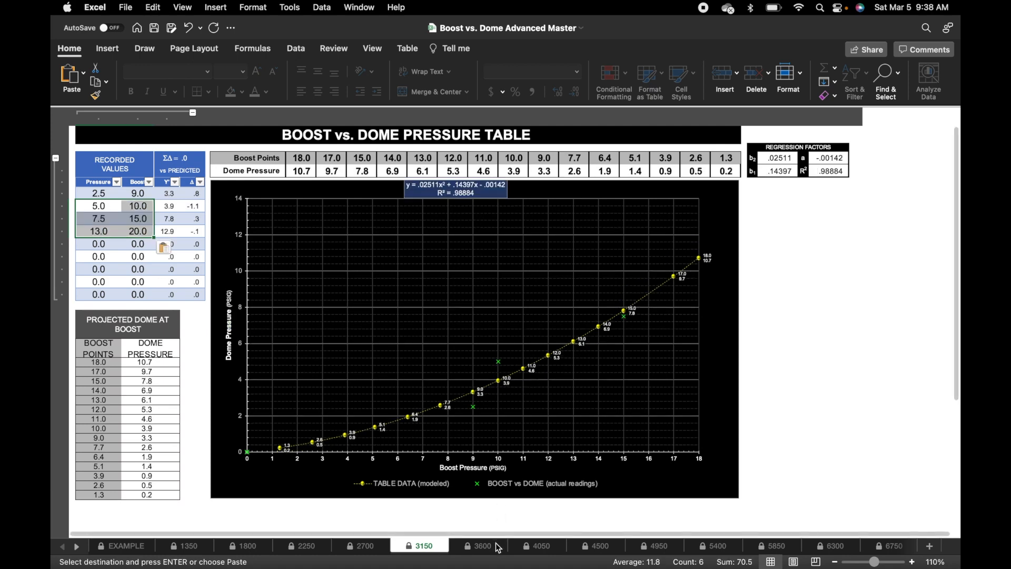
Paste the three copied pressure and boost rows below the first recorded row of the 3600 and 4050 sheets
left_click(499, 546)
left_click(107, 208)
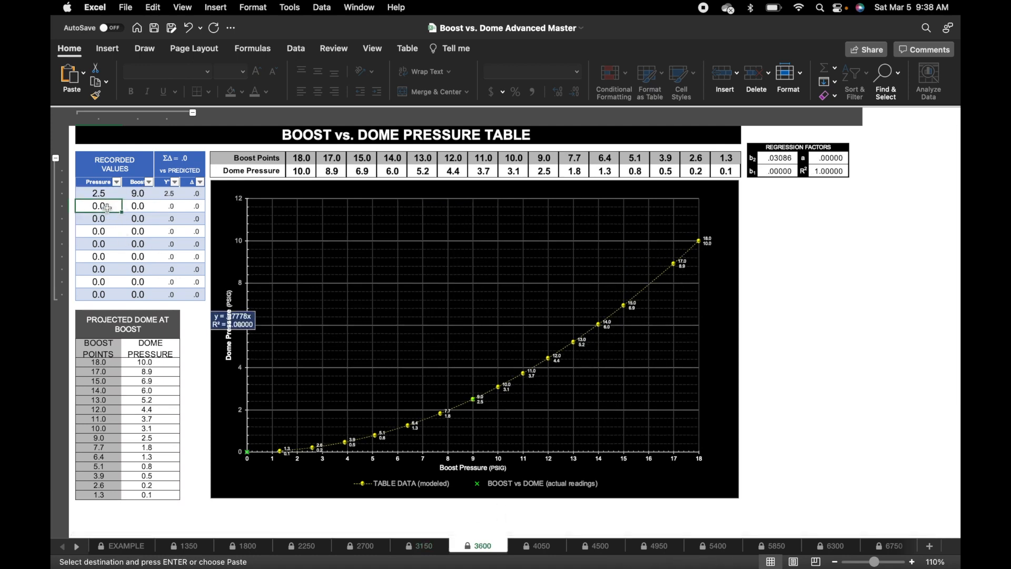
key("super+v")
left_click(536, 546)
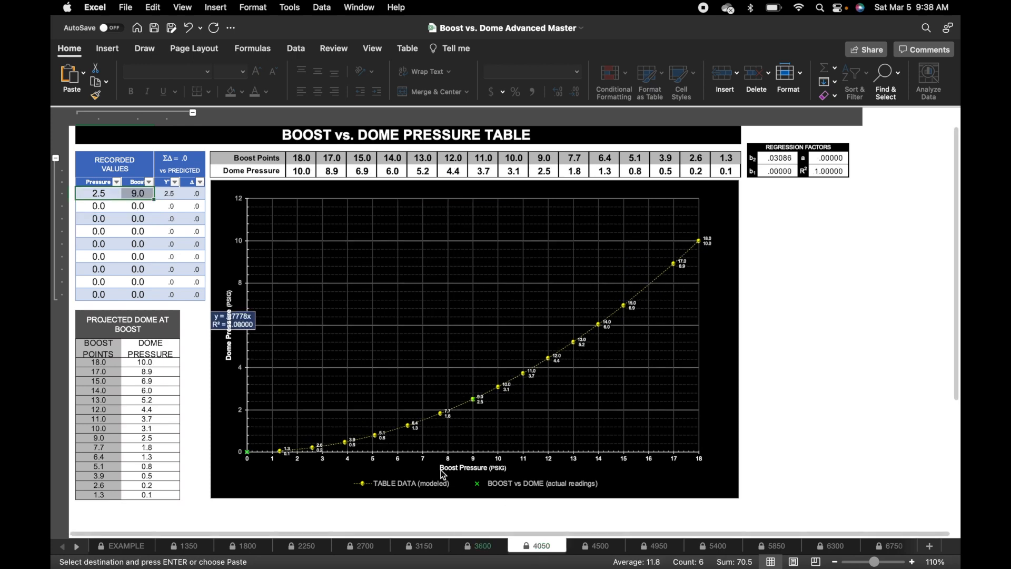
left_click(102, 205)
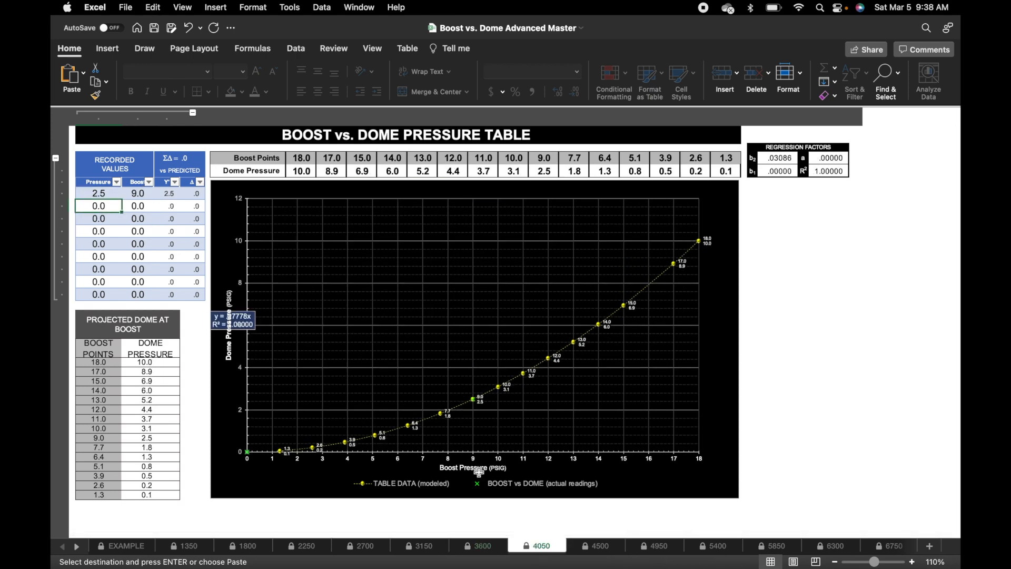
key("super+v")
Paste the three copied pressure and boost rows below the first recorded row of the 4500 and 4950 sheets
left_click(595, 547)
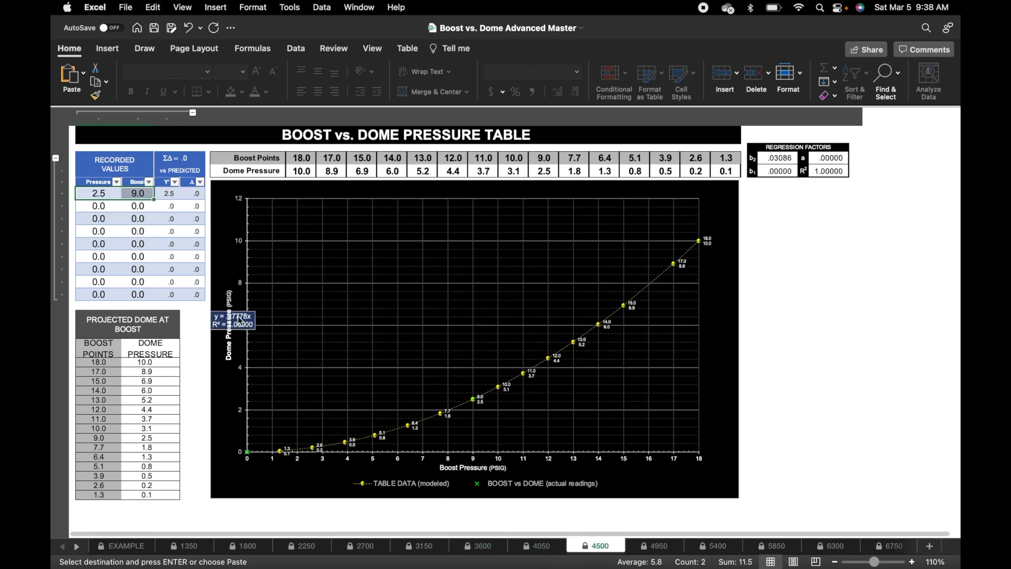
left_click(102, 208)
key("super+v")
key("ctrl+Page_Down")
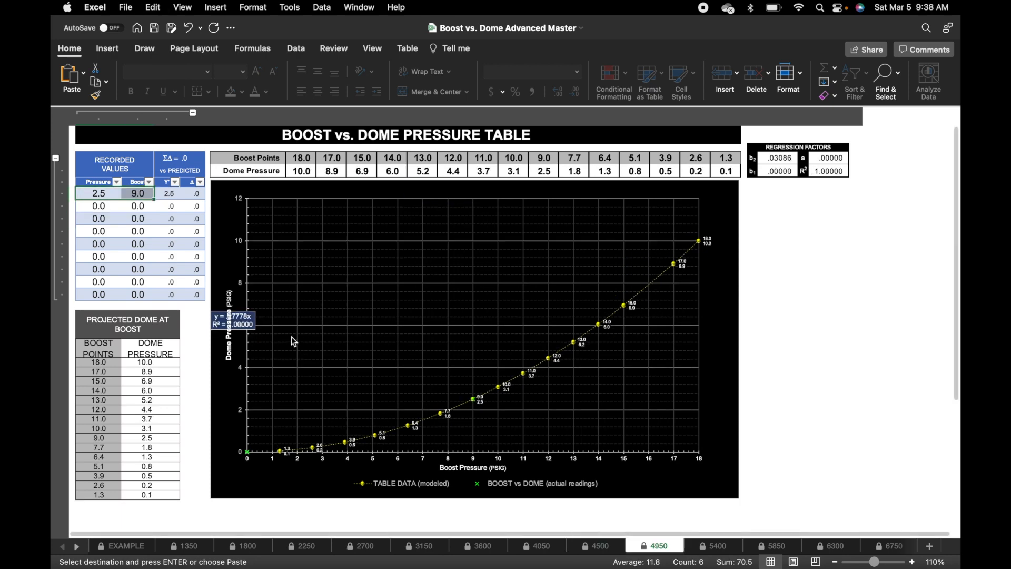
left_click(96, 208)
key("super+v")
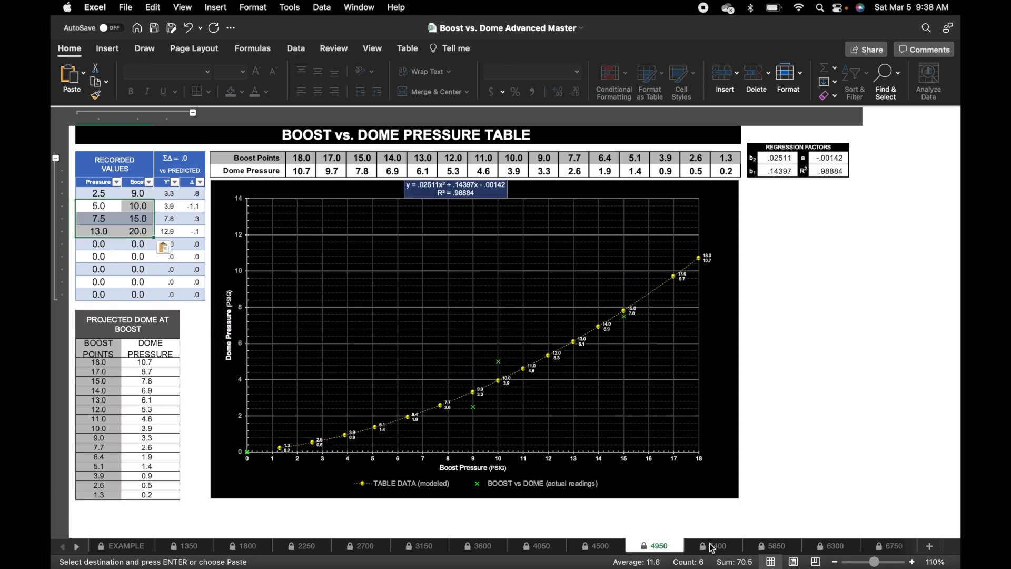
Paste the three copied pressure and boost rows below the first recorded row of the 5400 and 5850 sheets
left_click(712, 547)
left_click(96, 207)
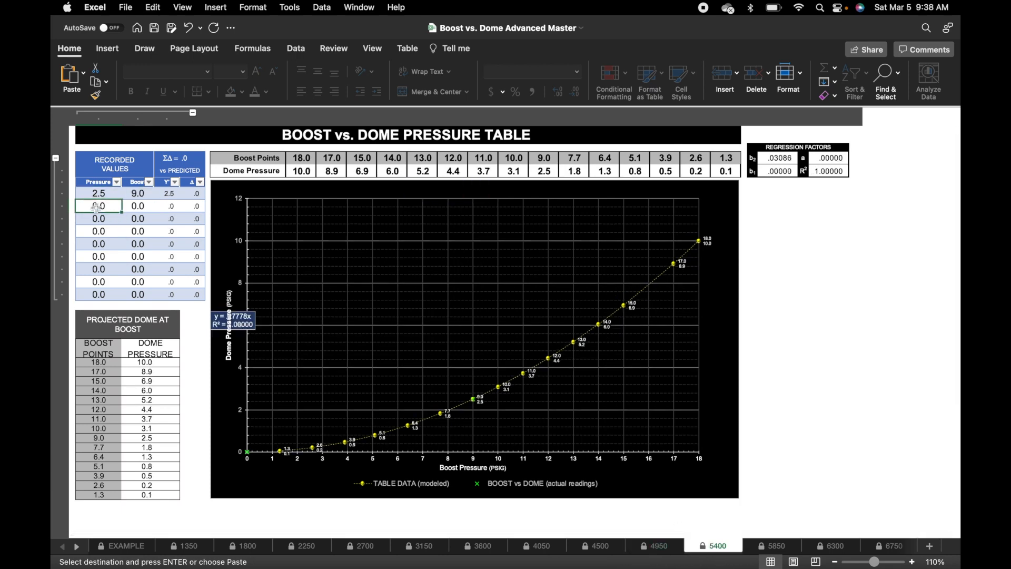
key("super+v")
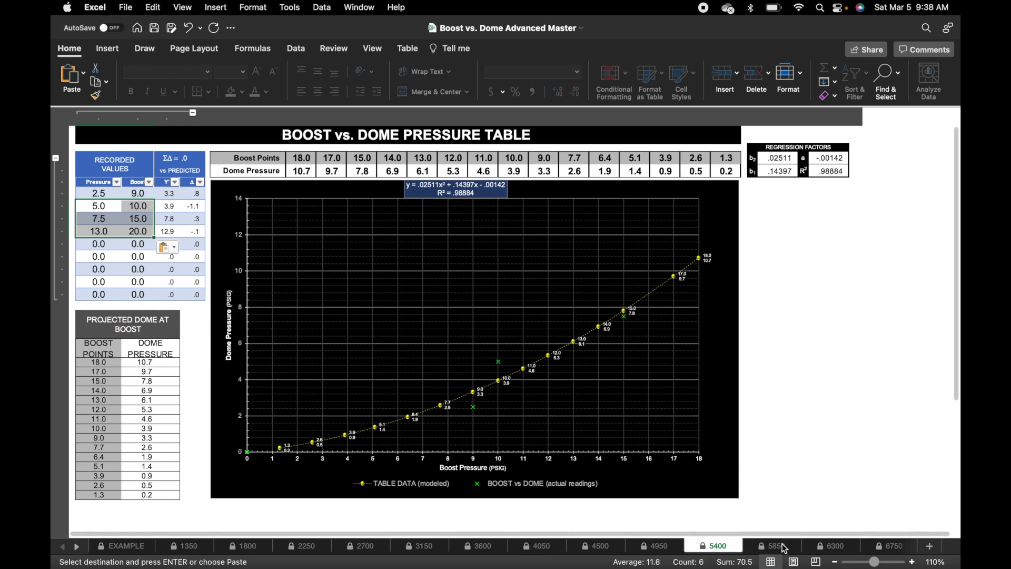
left_click(774, 546)
left_click(97, 207)
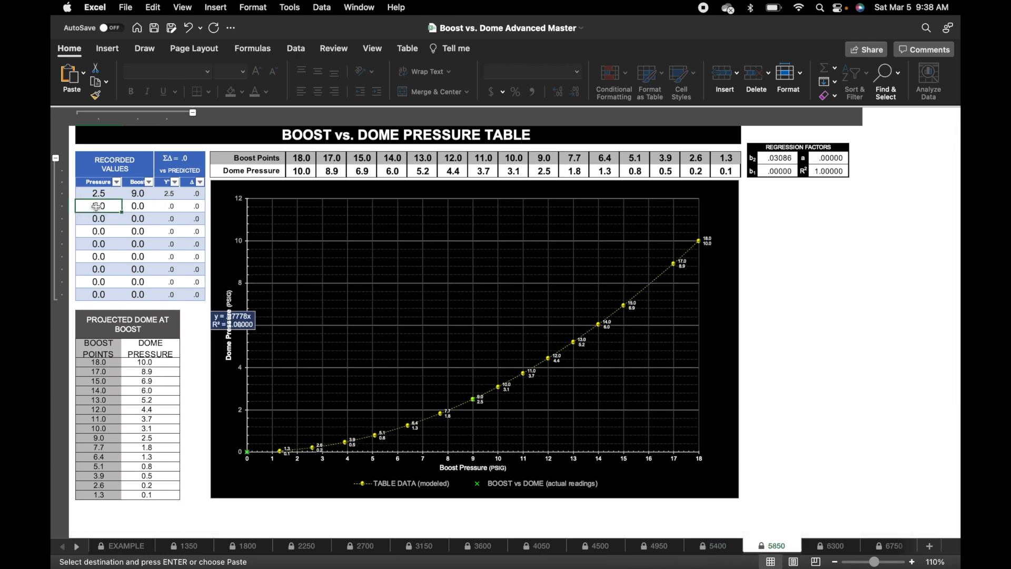
type("5.0\t10.0 7.5\t15.0 13.0\t20.0")
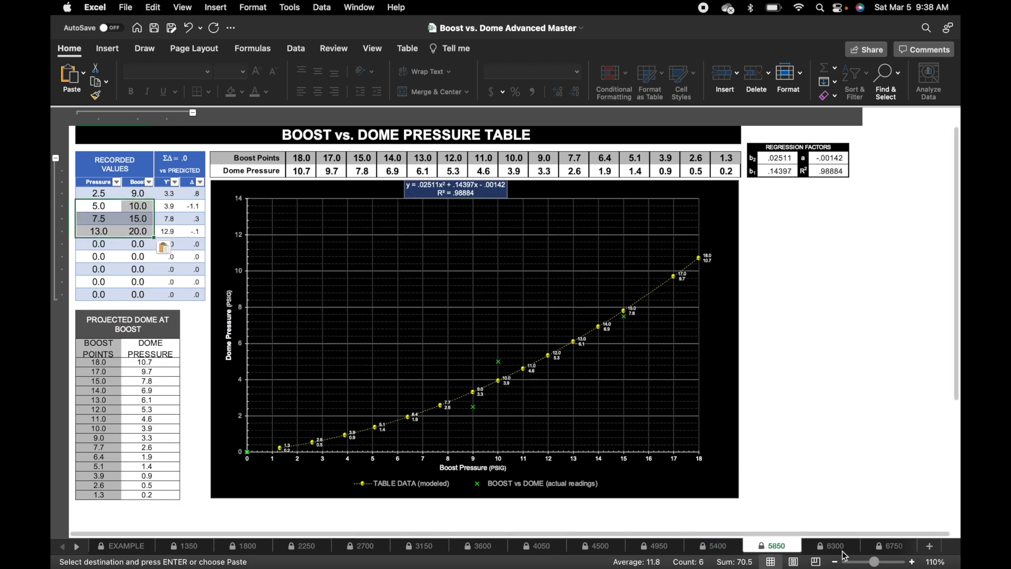
Paste the three copied pressure and boost rows below the first recorded row of the 6300 and 6750 sheets
left_click(841, 548)
left_click(91, 207)
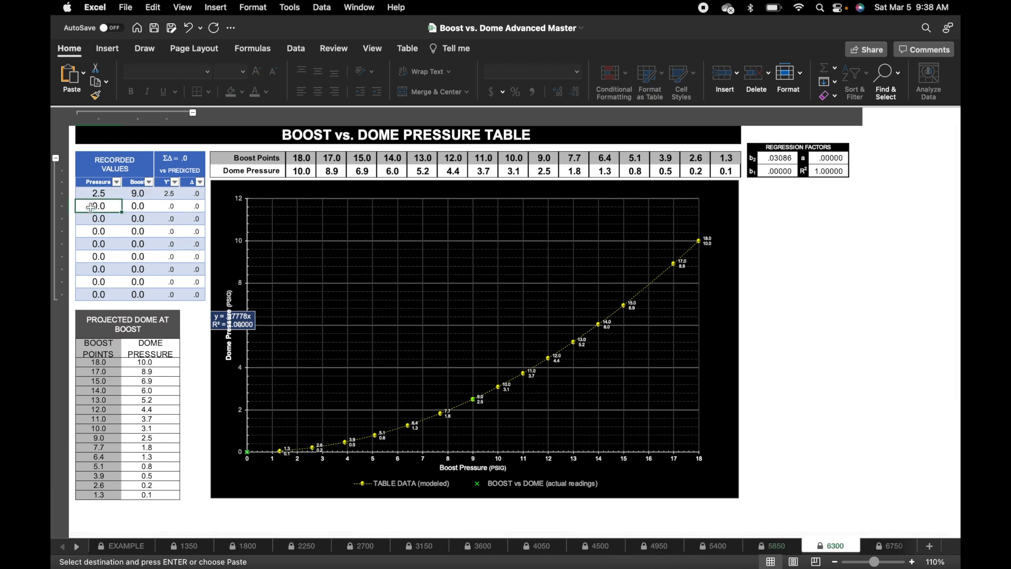
type("5.0\t10.0 7.5\t15.0 13.0\t20.0")
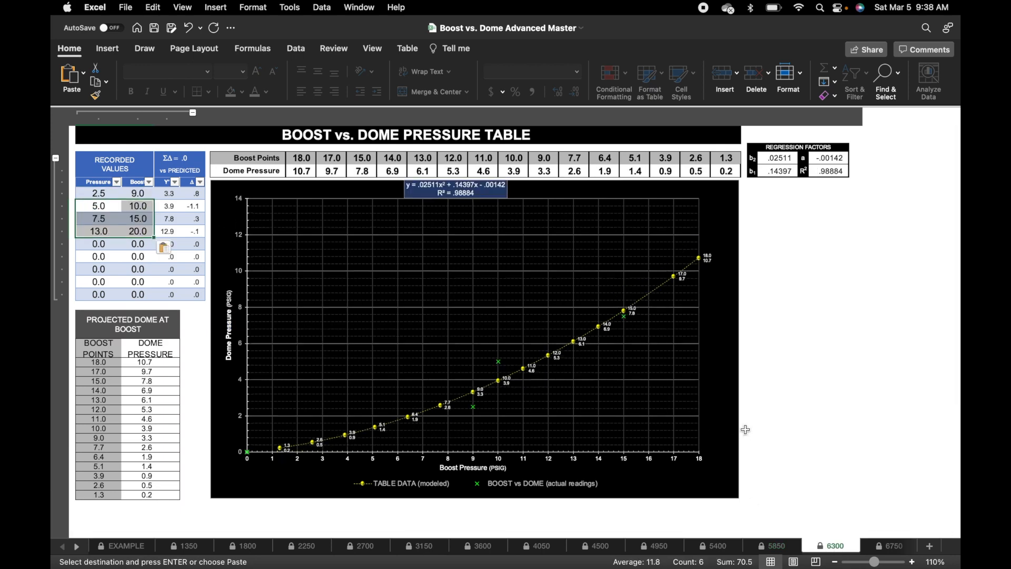
left_click(889, 546)
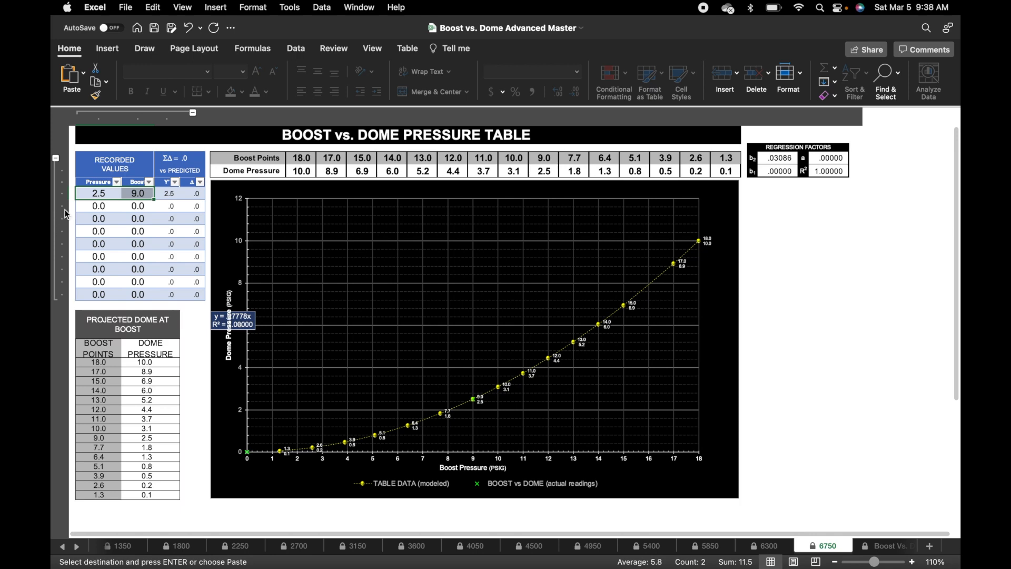
left_click(108, 209)
type("5.0\t10.0 7.5\t15.0 13.0\t20.0")
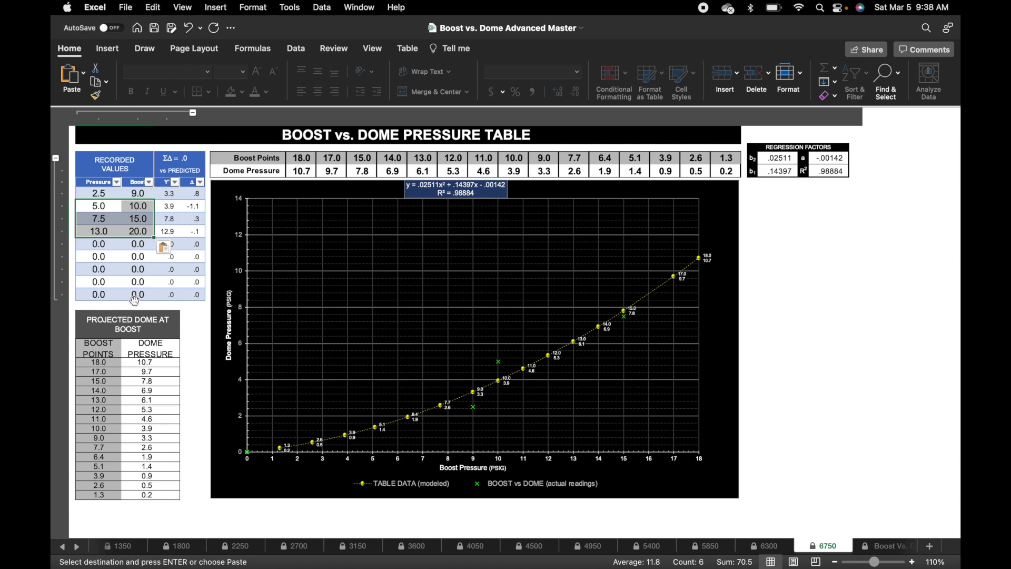
left_click(136, 207)
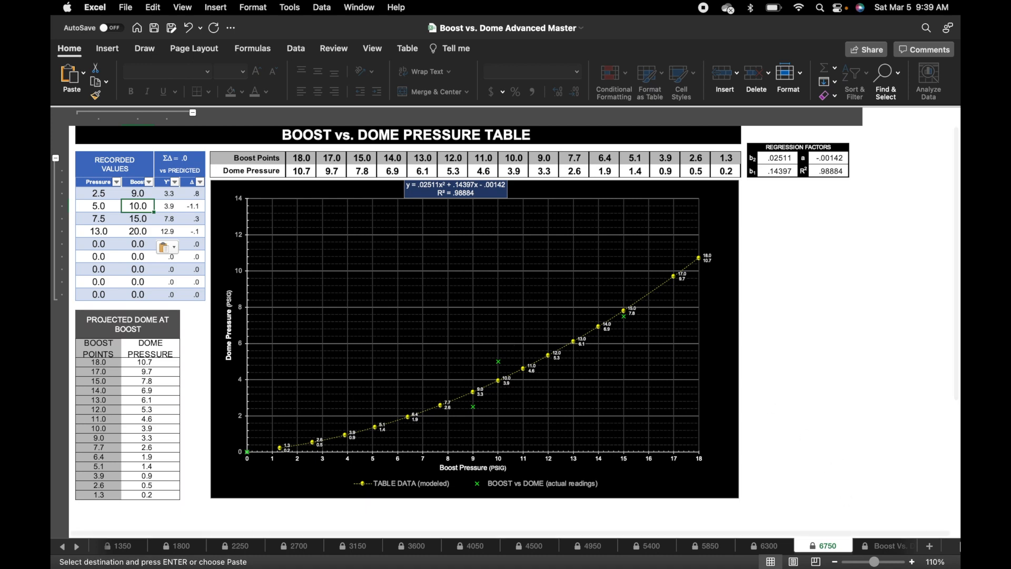
Open the Boost Vs. Dome Table sheet and examine the full dome pressure grid and its low-boost cells at 0 to 900 RPM
left_click(877, 547)
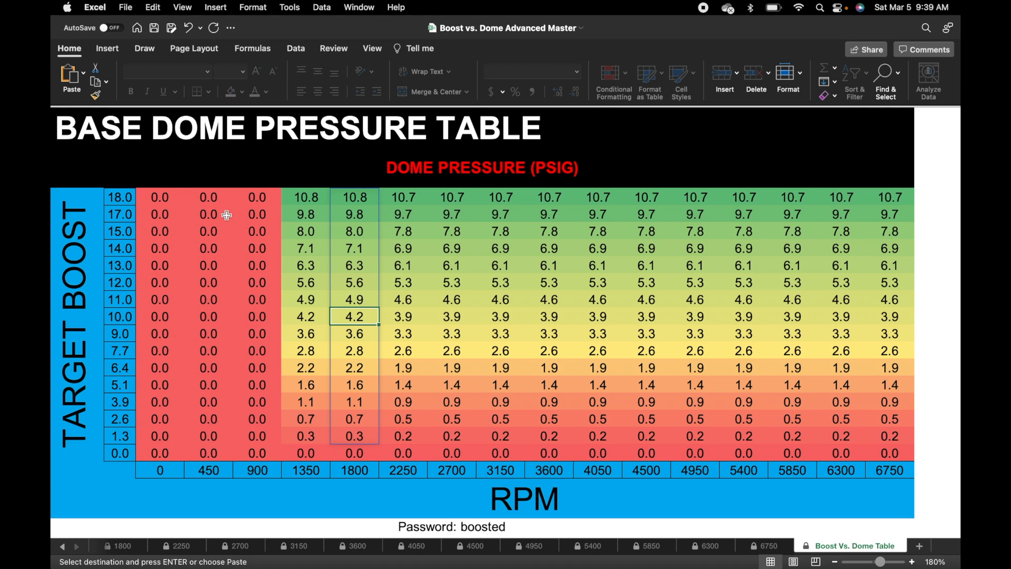
left_click_drag(155, 198, 875, 448)
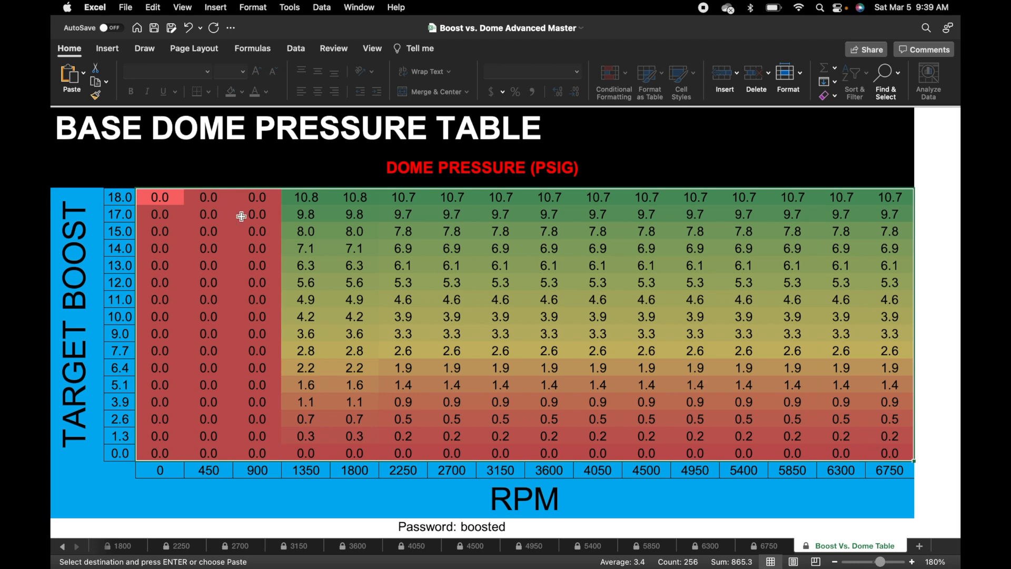
left_click(452, 285)
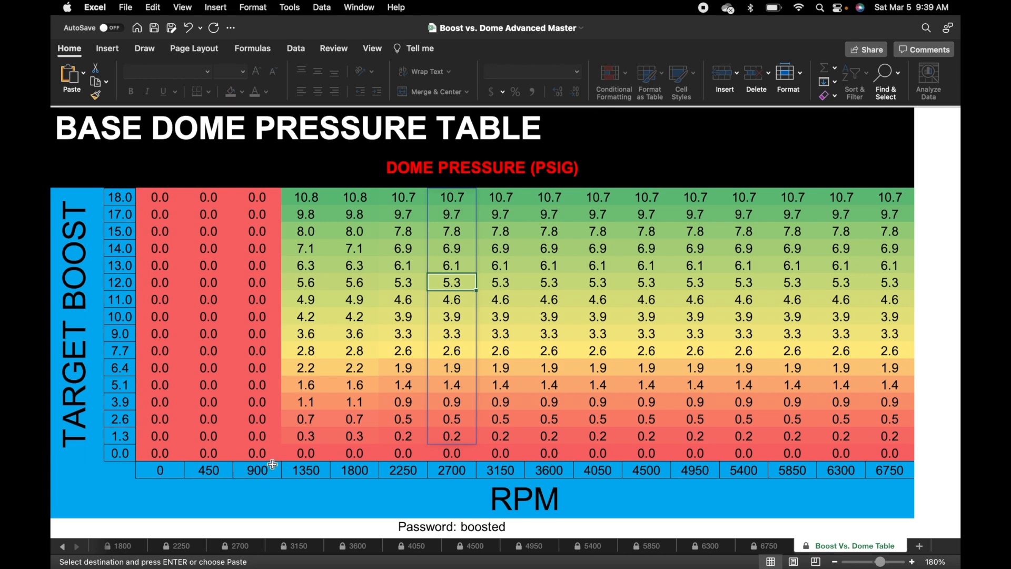
left_click_drag(261, 367, 160, 453)
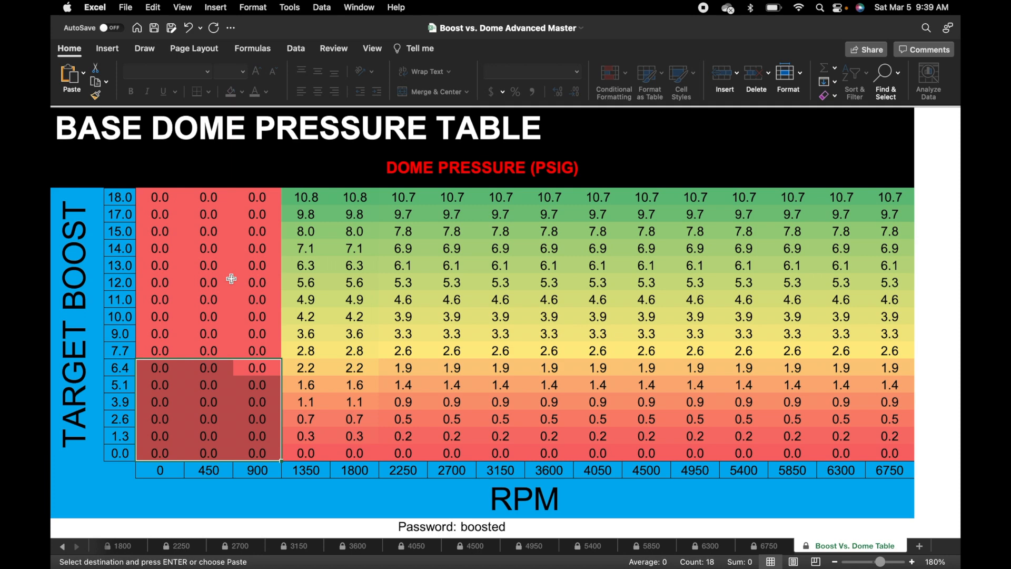
Copy the 1350 RPM dome pressures for the target boost rows from 18.0 down to 10.0
left_click(295, 195)
left_click_drag(299, 196, 296, 316)
right_click(316, 297)
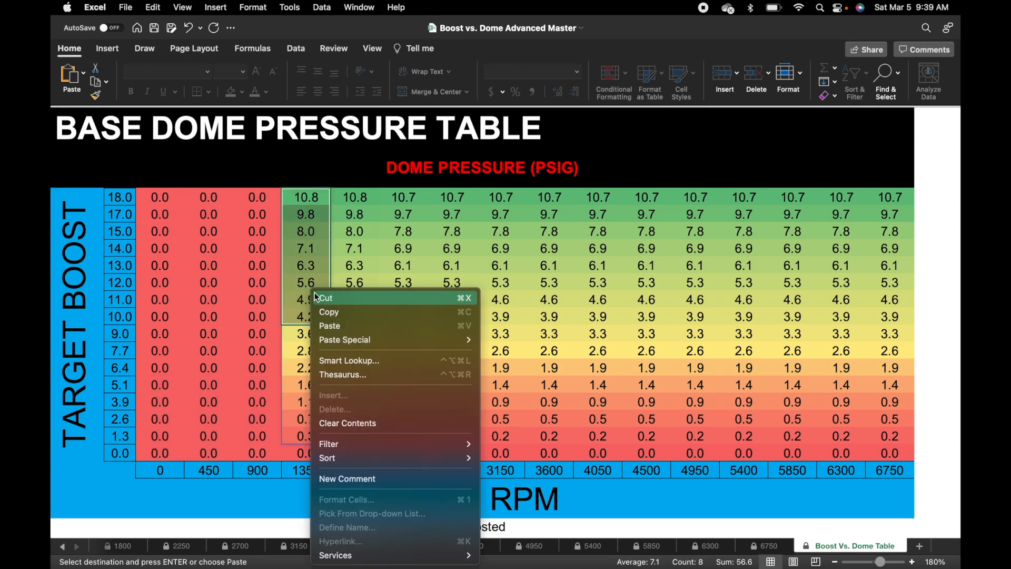
left_click(342, 312)
Try a regular paste of the copied dome pressures into the 900 RPM column from the 18.0 boost row, and undo it
left_click(253, 196)
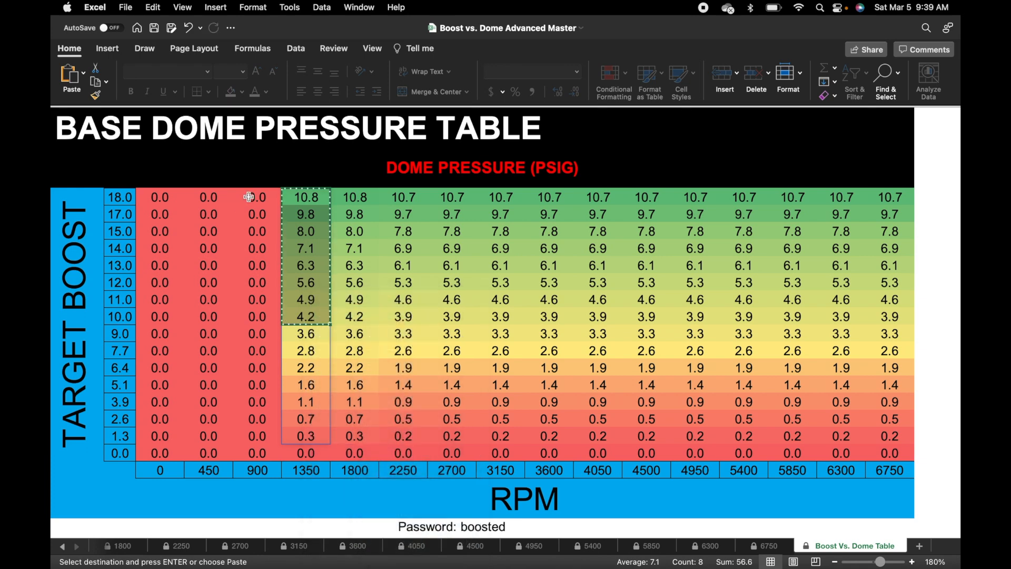
right_click(251, 197)
left_click(292, 233)
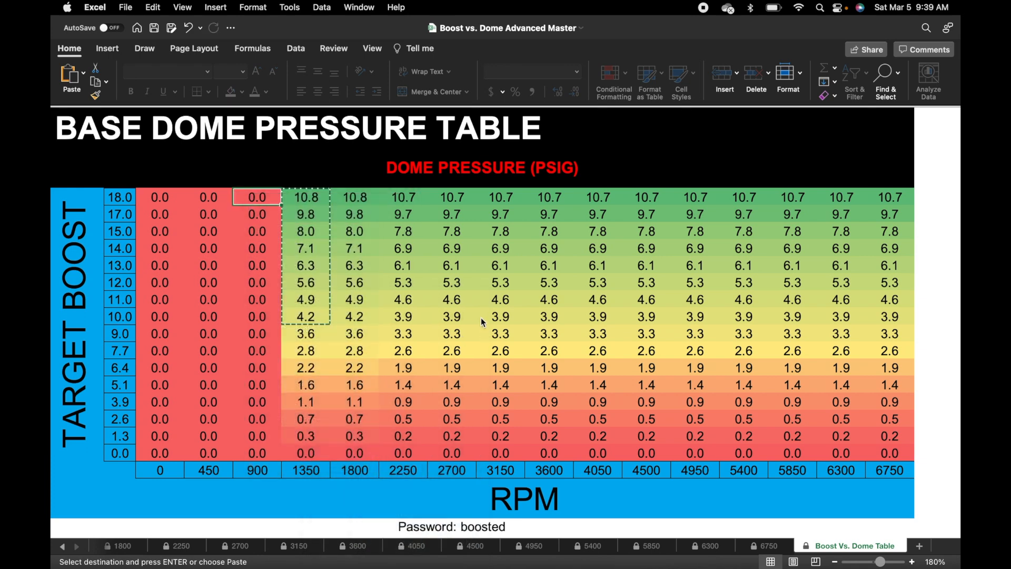
right_click(260, 198)
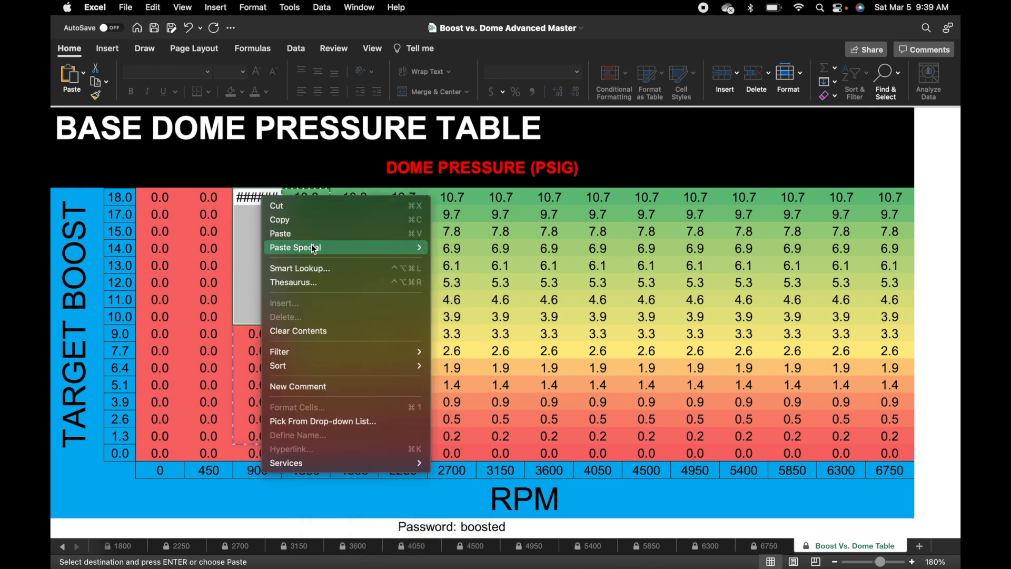
left_click(195, 235)
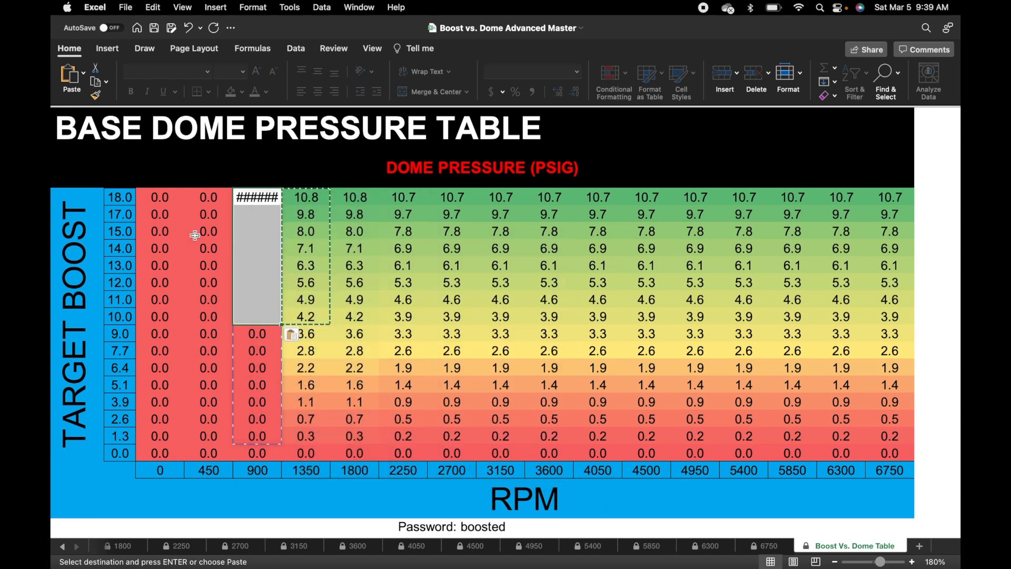
key("super+z")
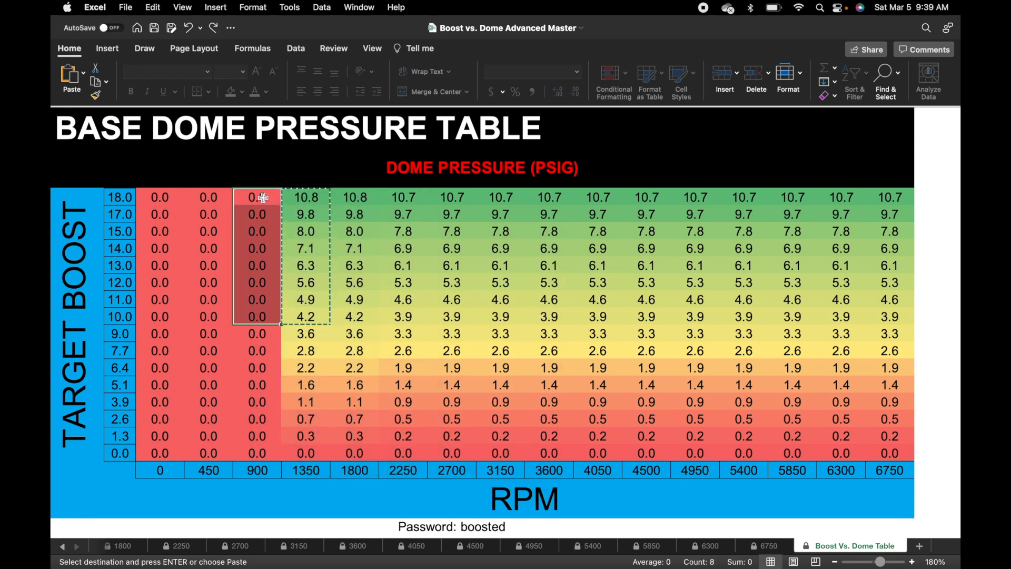
Paste only the values of the copied dome pressures into the 18.0 to 10.0 boost rows of the 900 and 450 RPM columns
right_click(264, 197)
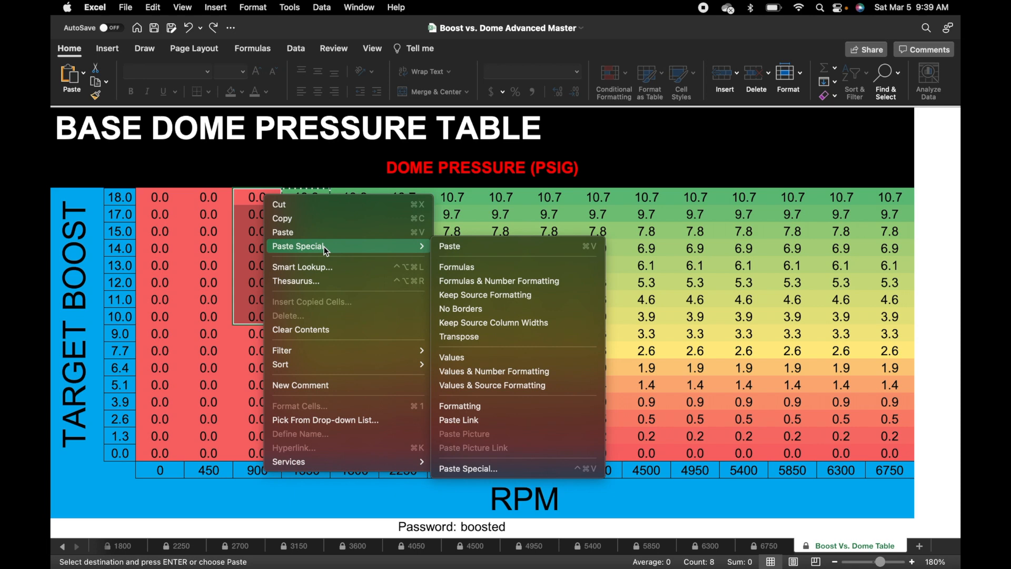
left_click(466, 357)
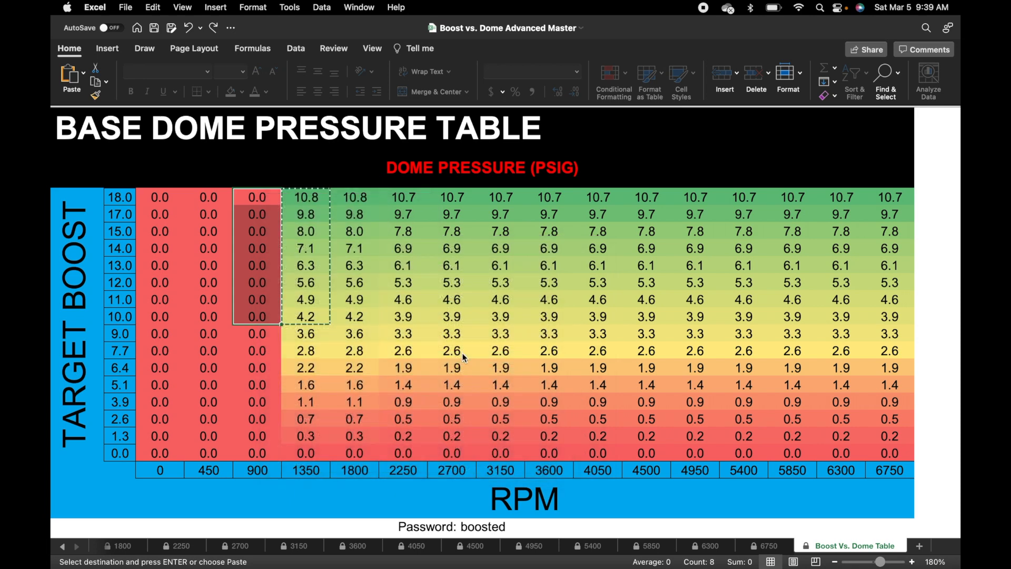
left_click_drag(311, 334, 311, 436)
right_click(214, 194)
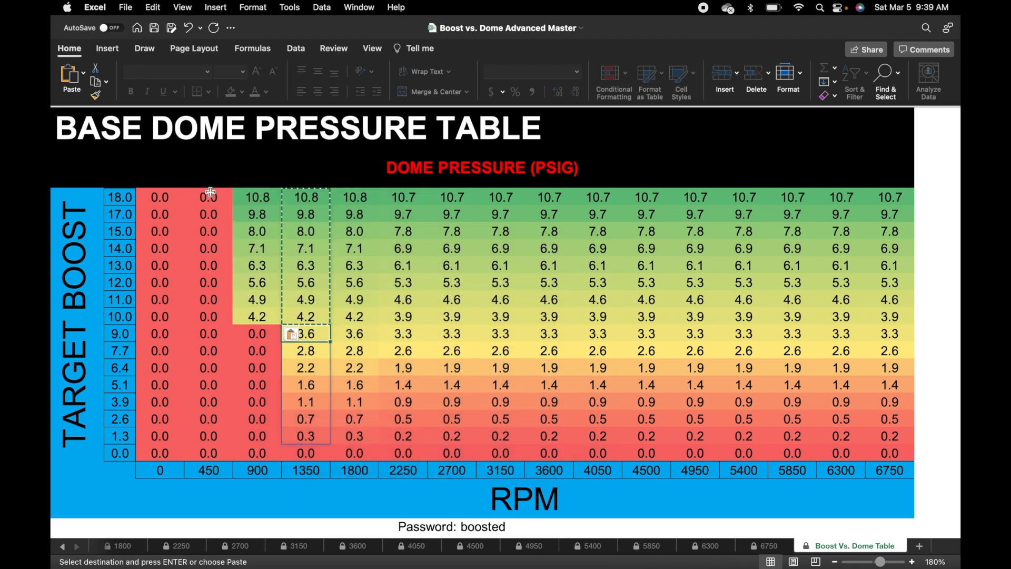
mouse_move(262, 241)
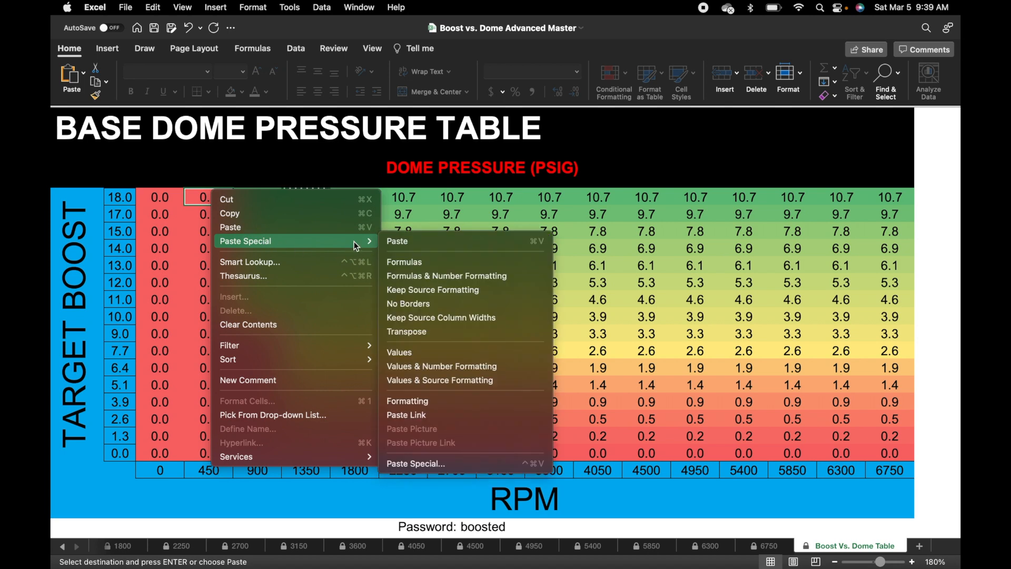
left_click(421, 352)
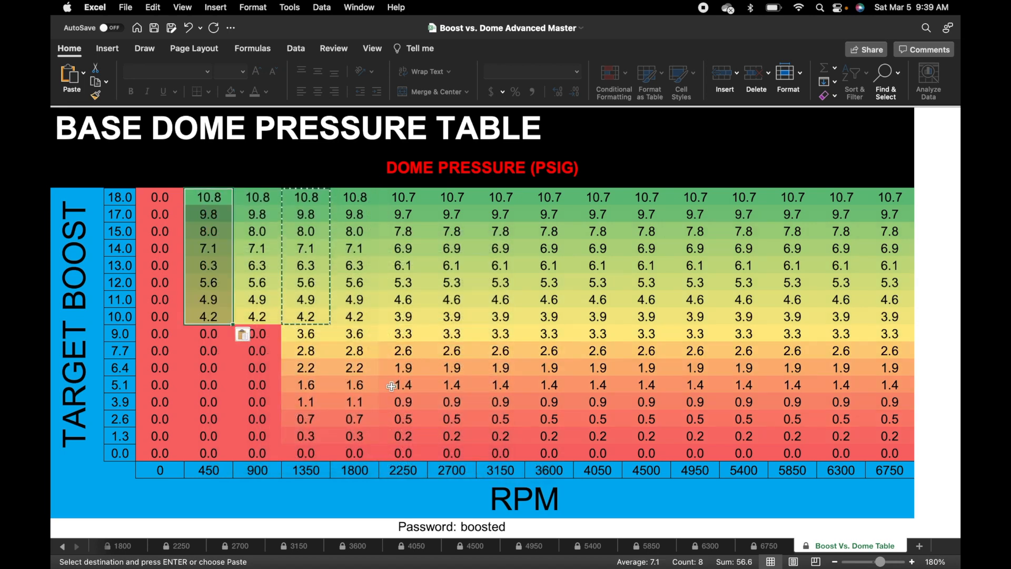
left_click(401, 316)
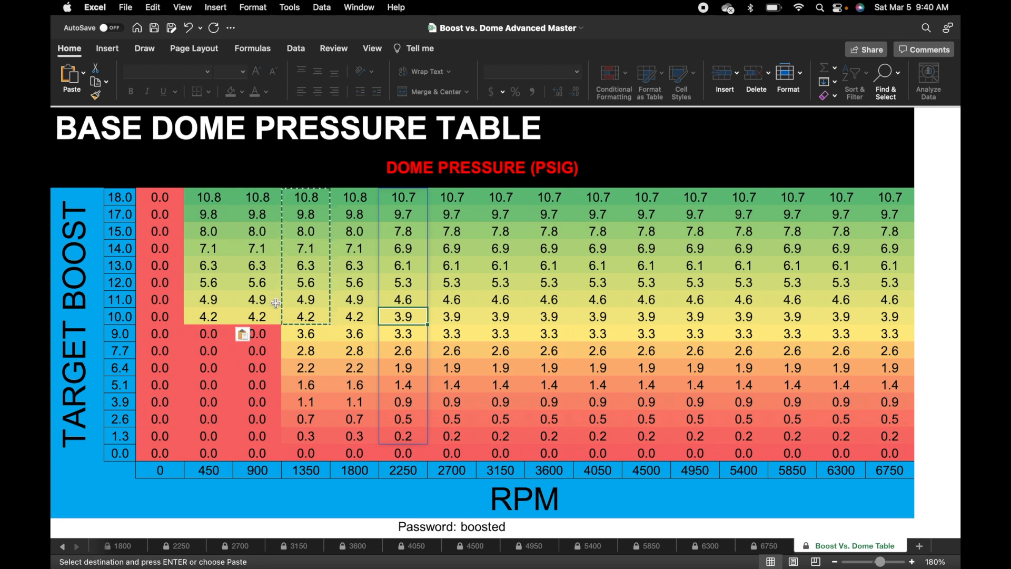
Set the four highest target boost points in the base dome pressure table to 25, 23, 21 and 19
left_click(121, 200)
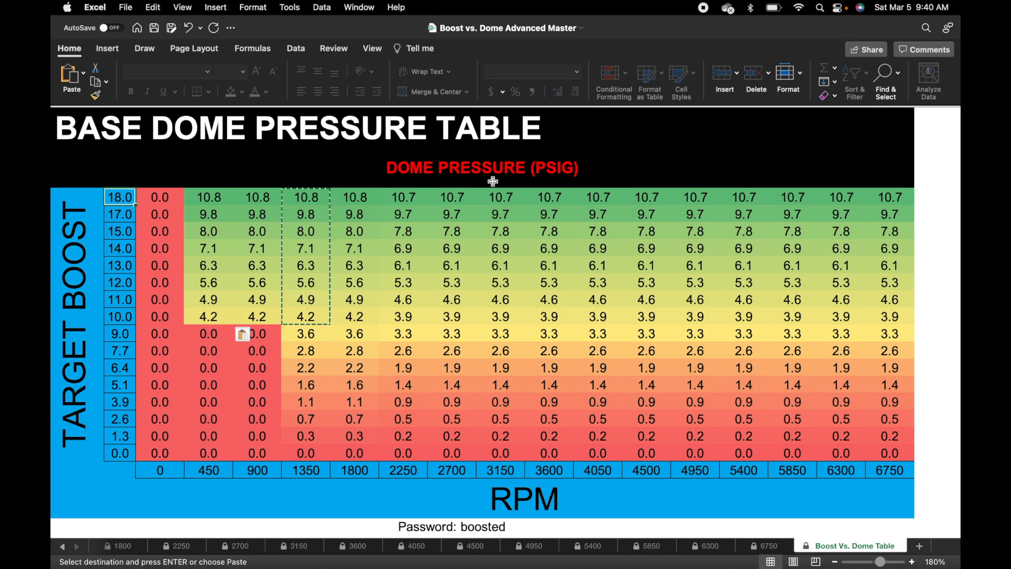
type("25")
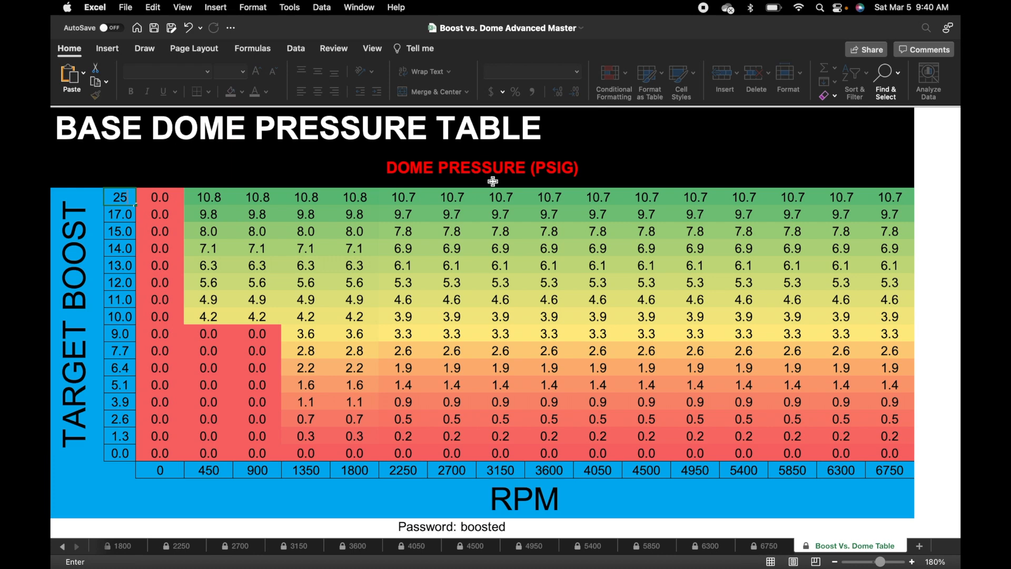
key("Return")
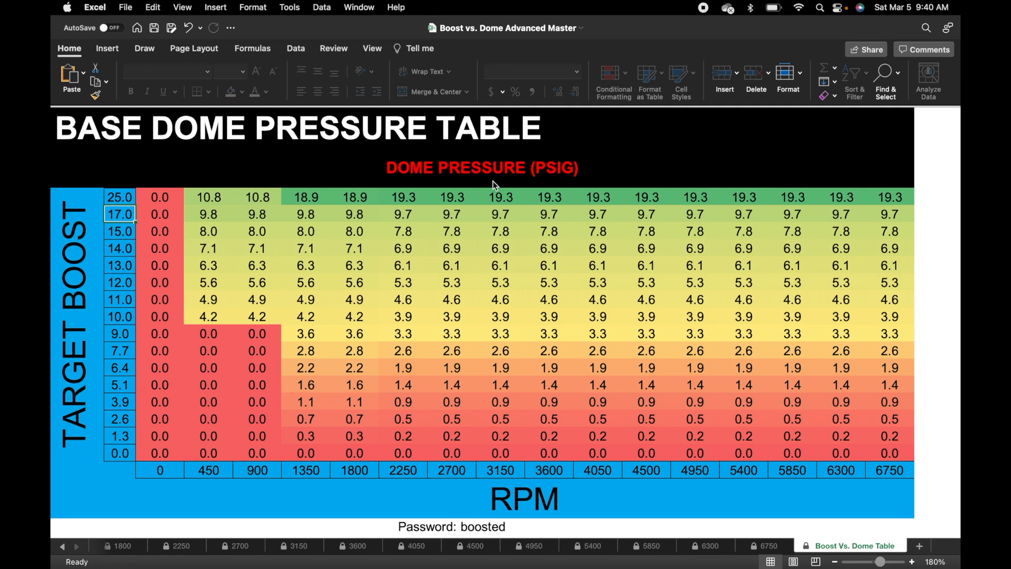
type("23")
key("Return")
type("21")
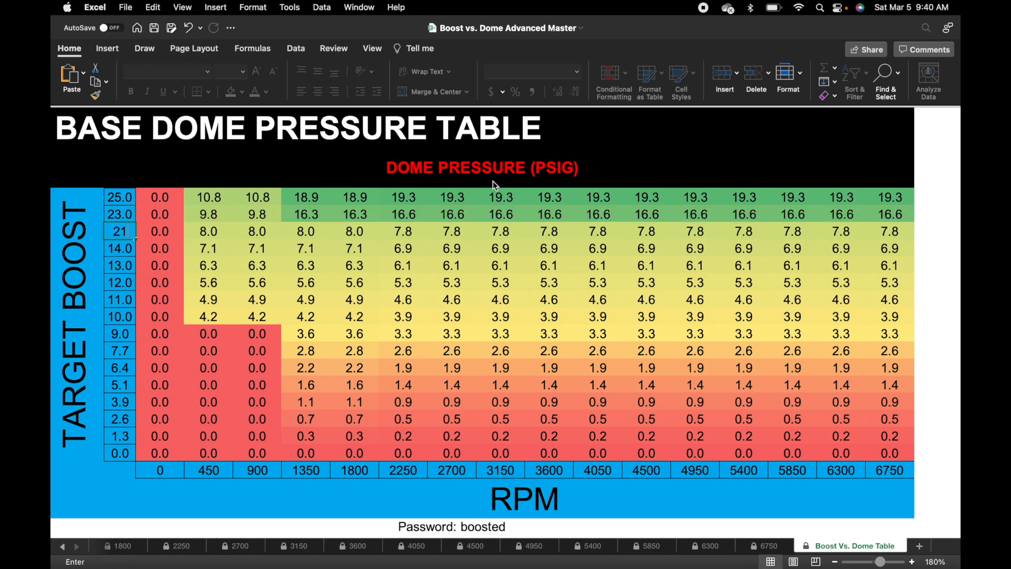
key("Return")
type("19")
key("Return")
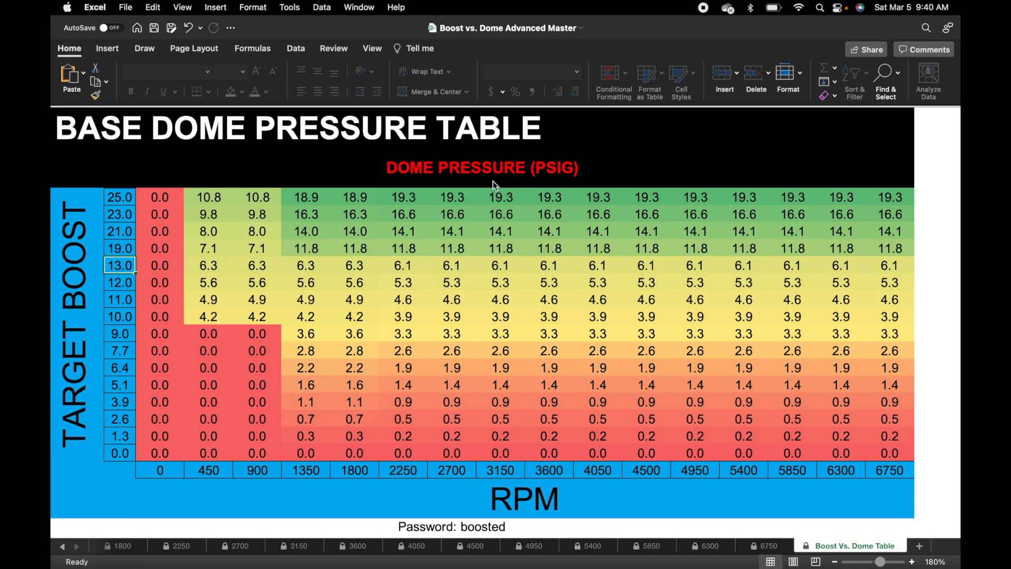
Set the next four target boost points, below the 19.0 row, to 17, 15, 13 and 11
type("17")
key("Return")
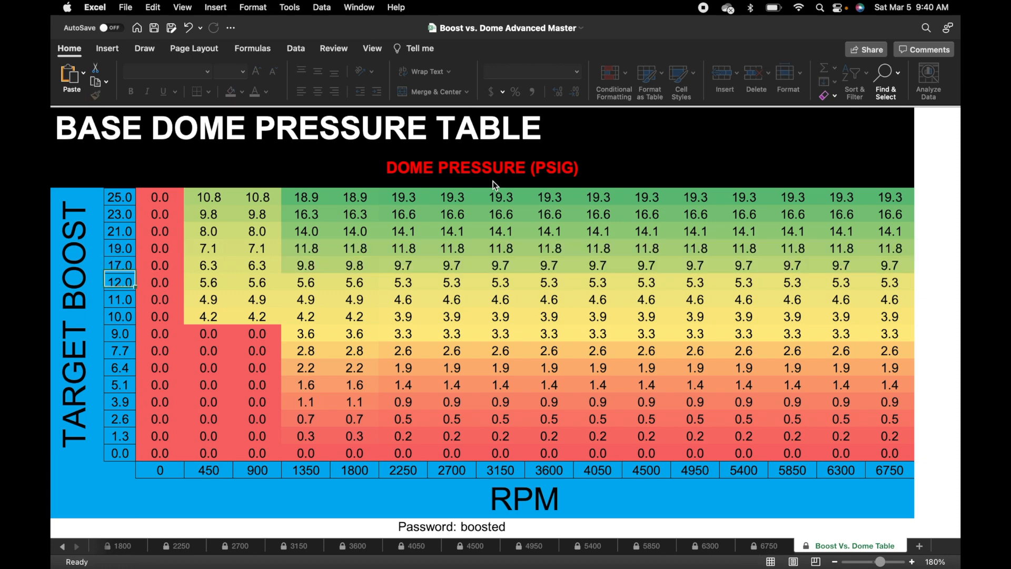
type("15")
key("Return")
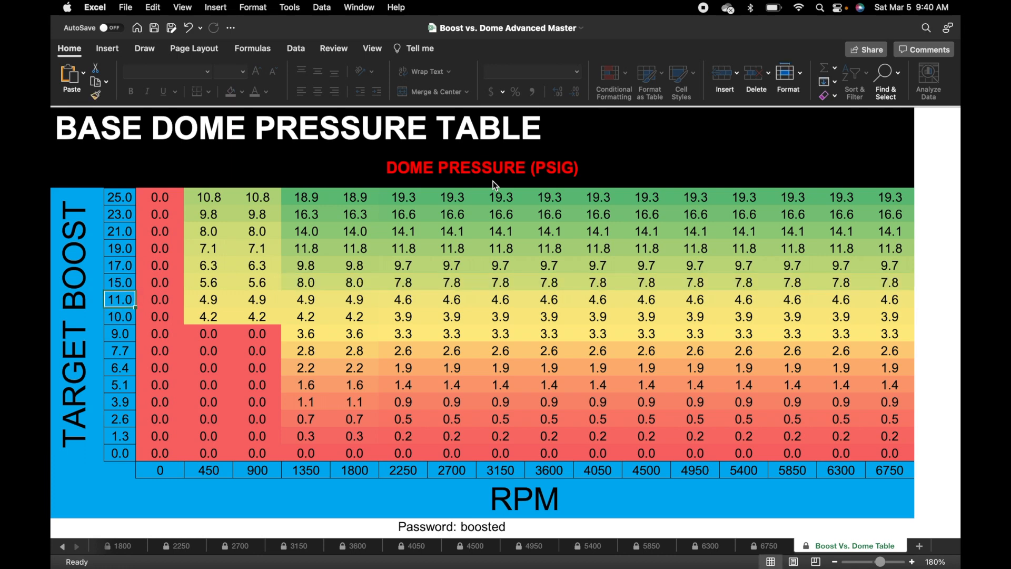
type("13")
key("Return")
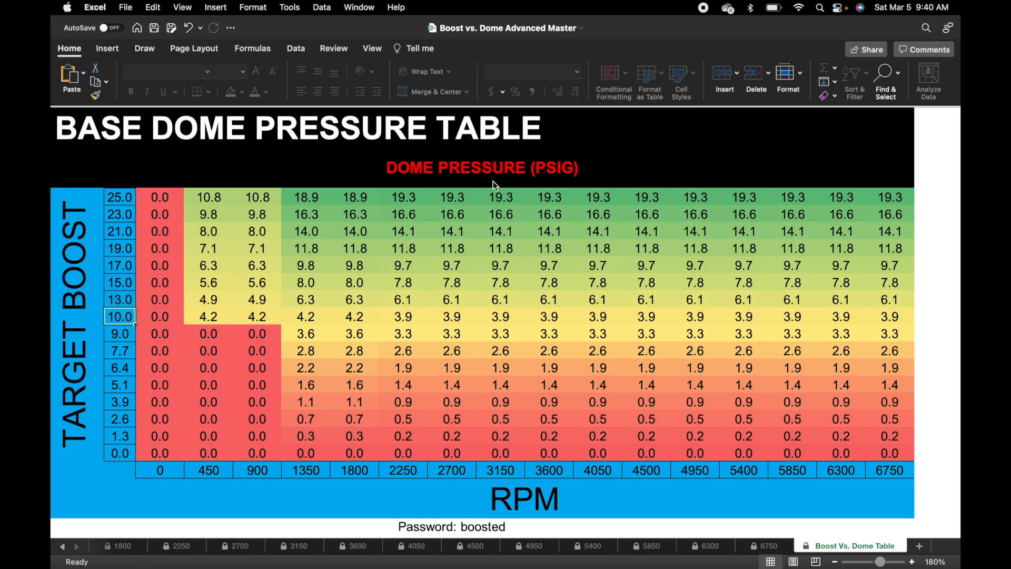
type("11")
key("Return")
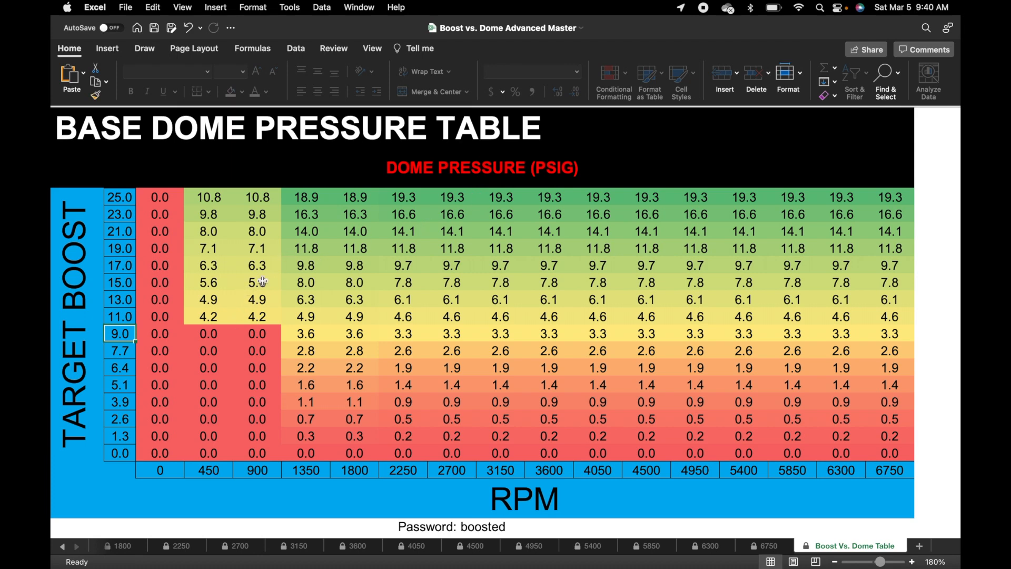
Check the 25.0 boost row at 1800 to 2700 RPM, and review the boost curves on the EXAMPLE and 1350 sheets
left_click(360, 203)
left_click(415, 196)
left_click(454, 195)
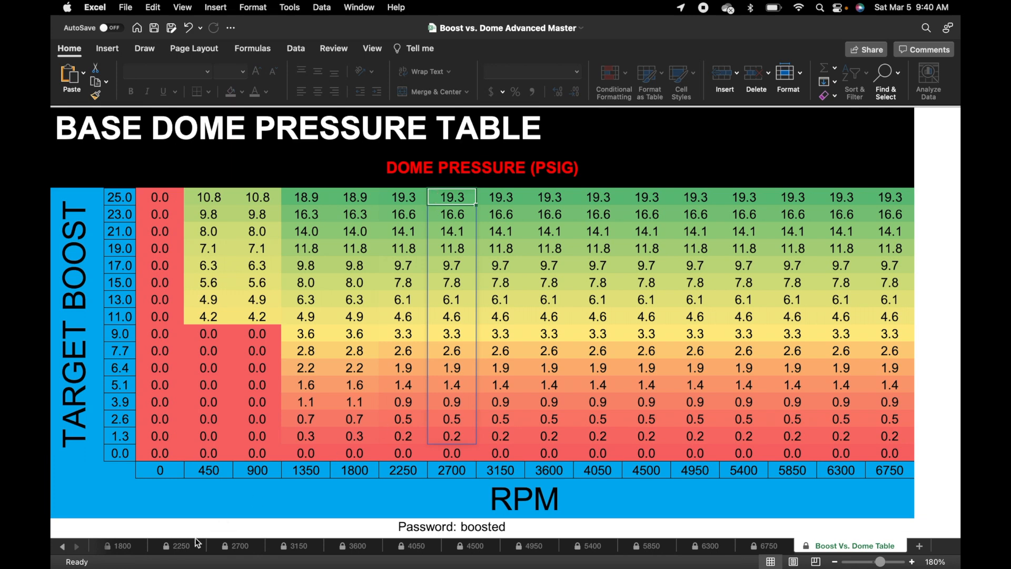
left_click(62, 547)
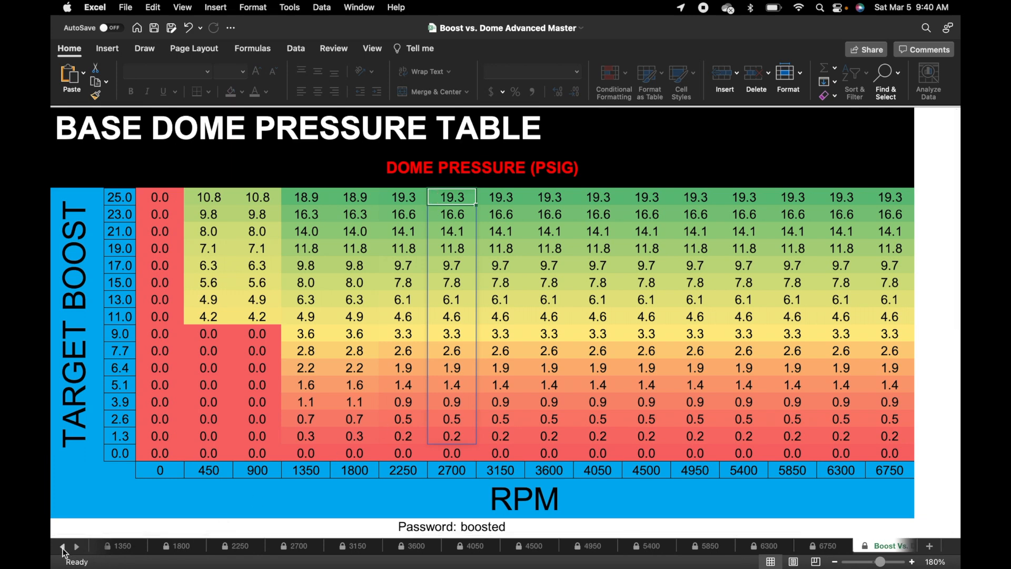
left_click(63, 547)
left_click(125, 547)
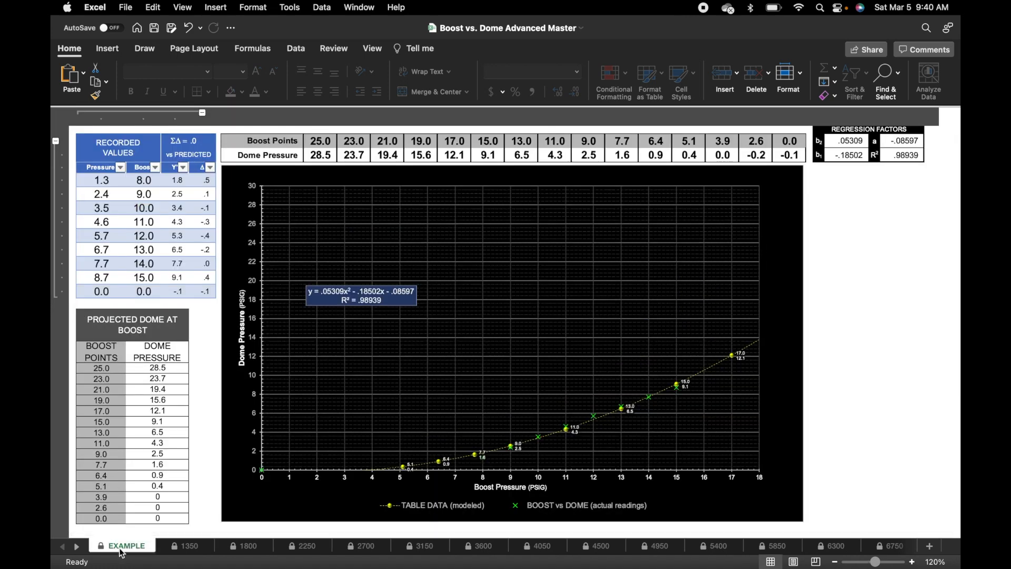
left_click(190, 547)
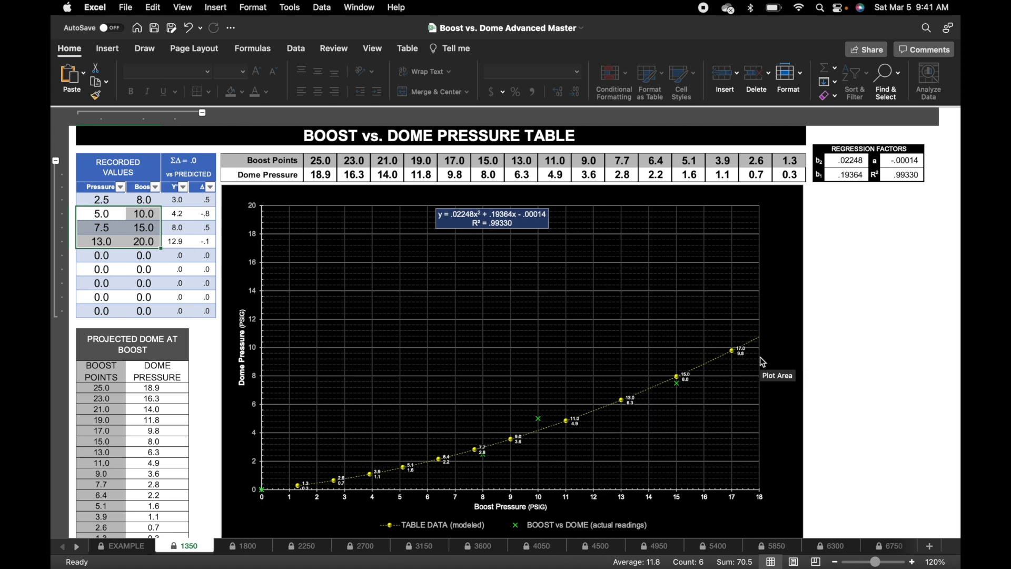
Return to the Boost Vs. Dome Table sheet to review the rescaled dome pressure grid
left_click(77, 547)
left_click(76, 546)
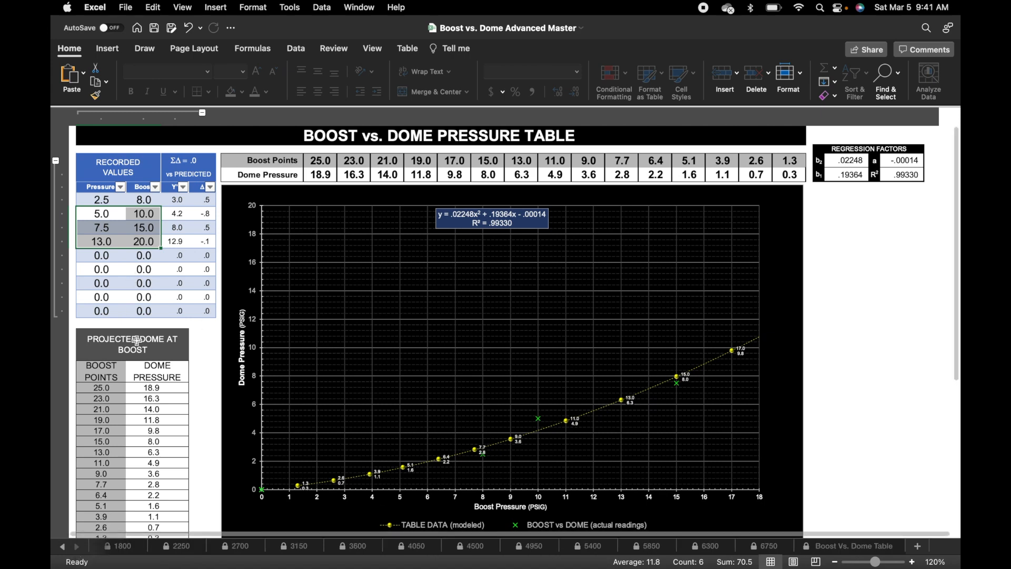
left_click(847, 545)
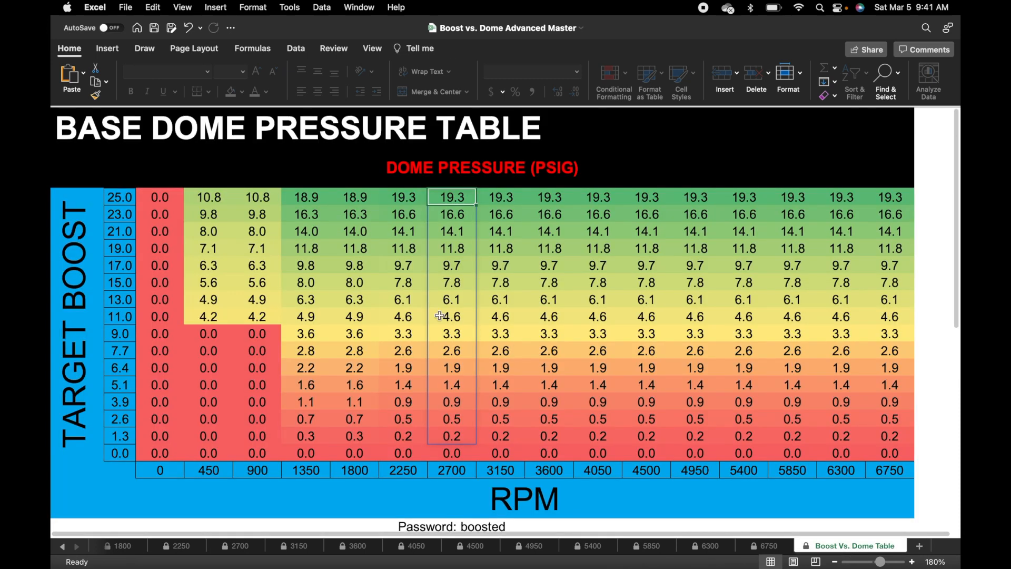